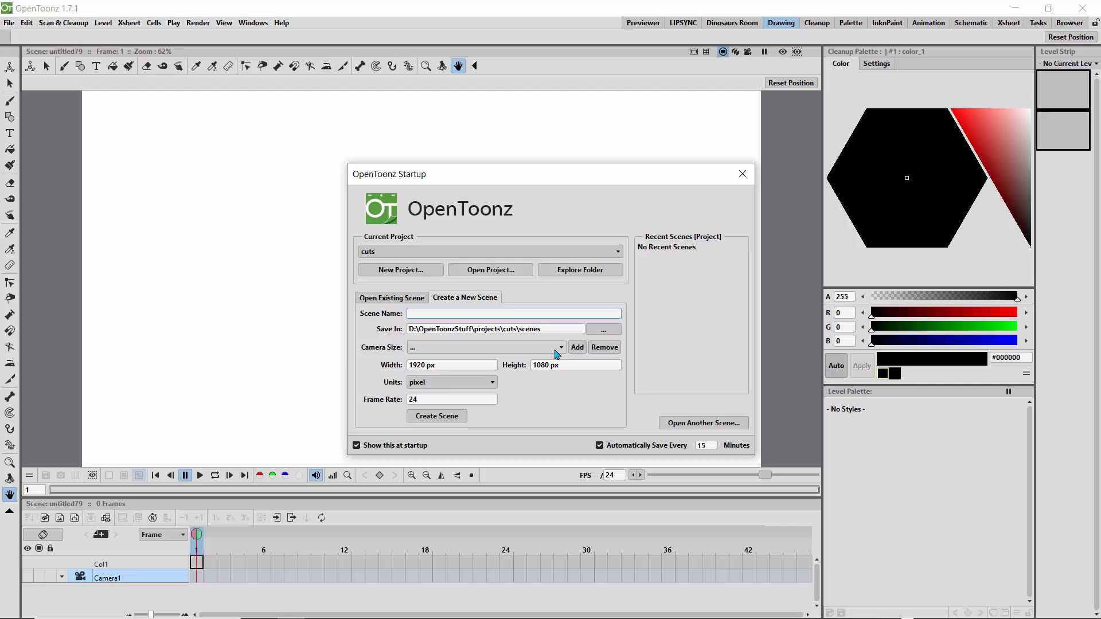
Create the scene vect and add a new Toonz vector level named M to it.
key("Return")
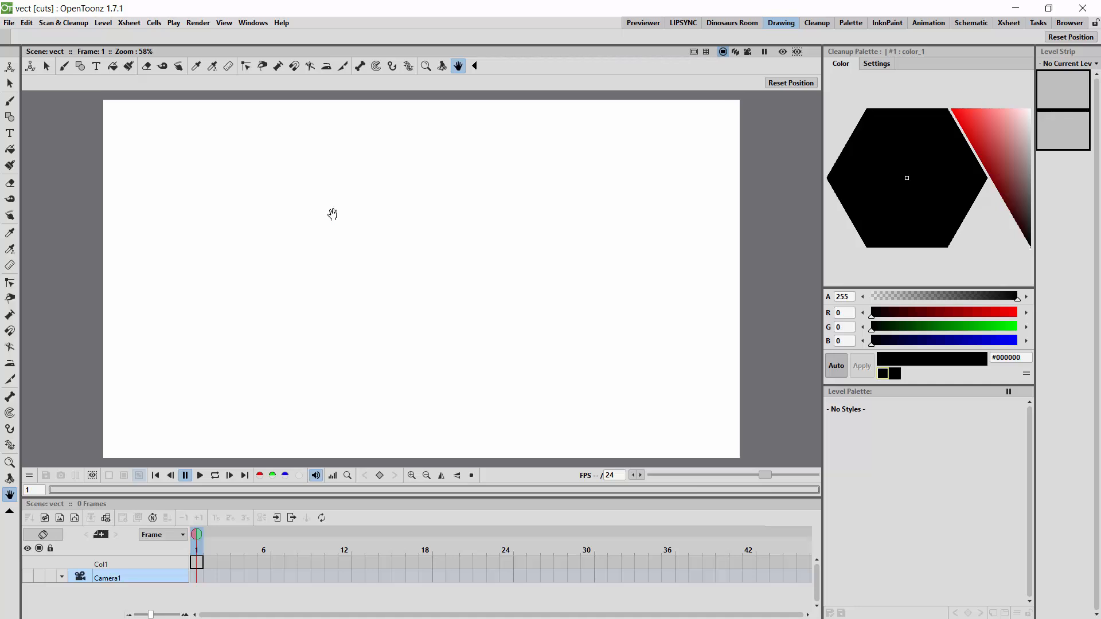
left_click(103, 24)
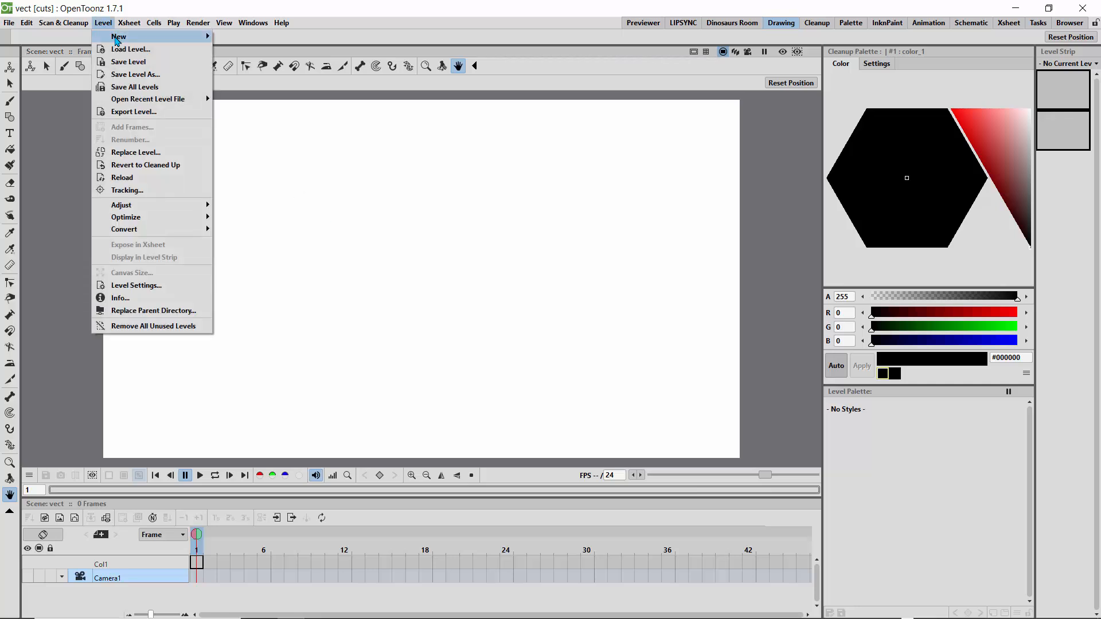
mouse_move(126, 36)
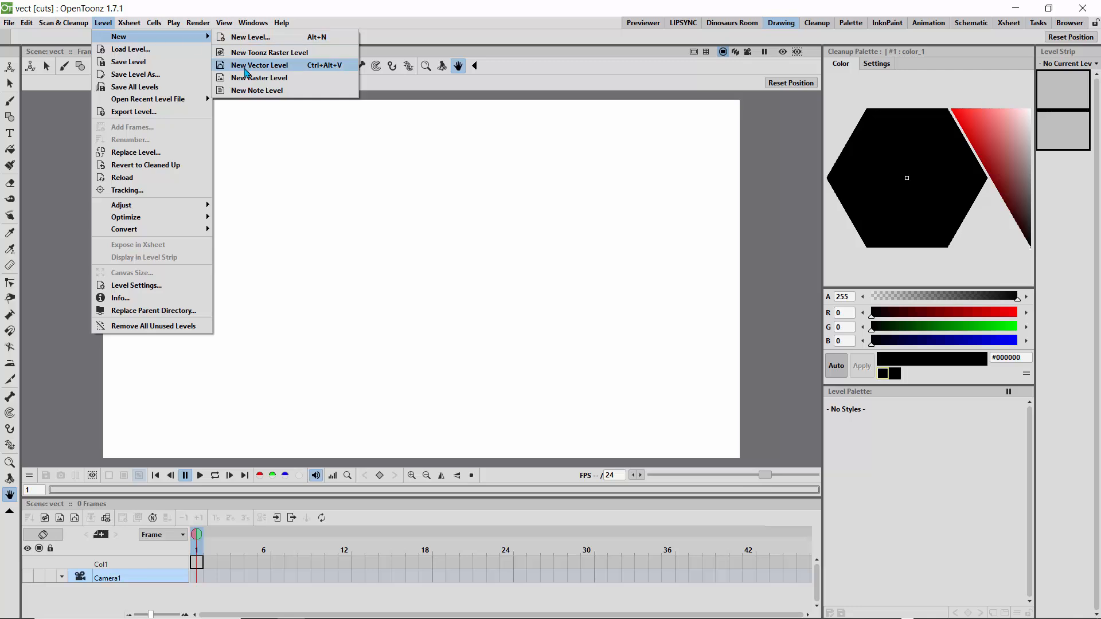
left_click(246, 70)
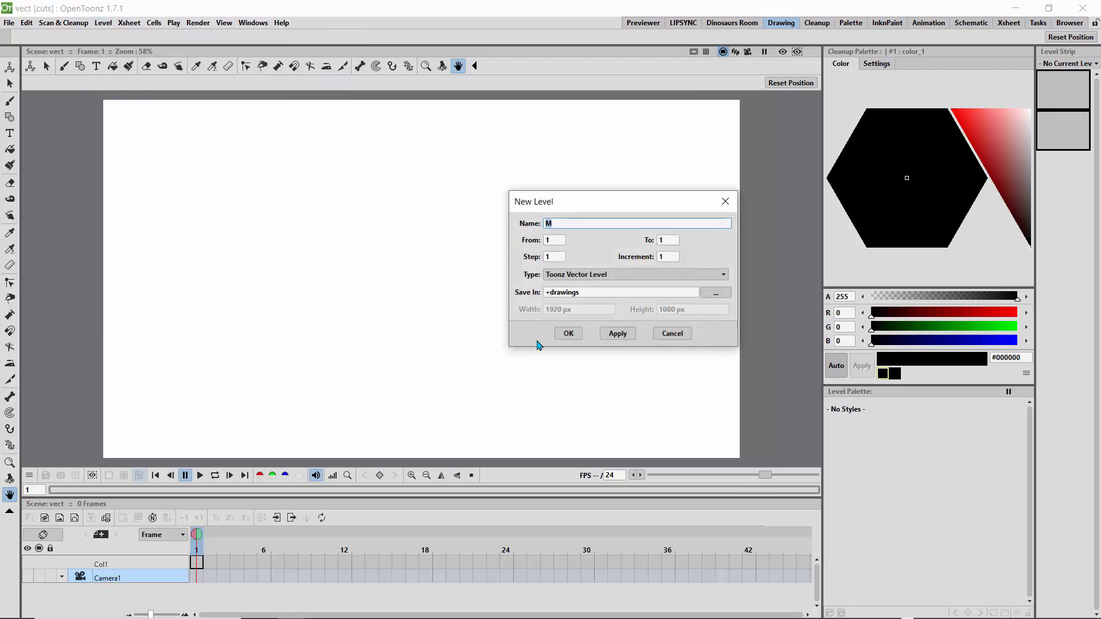
left_click(568, 333)
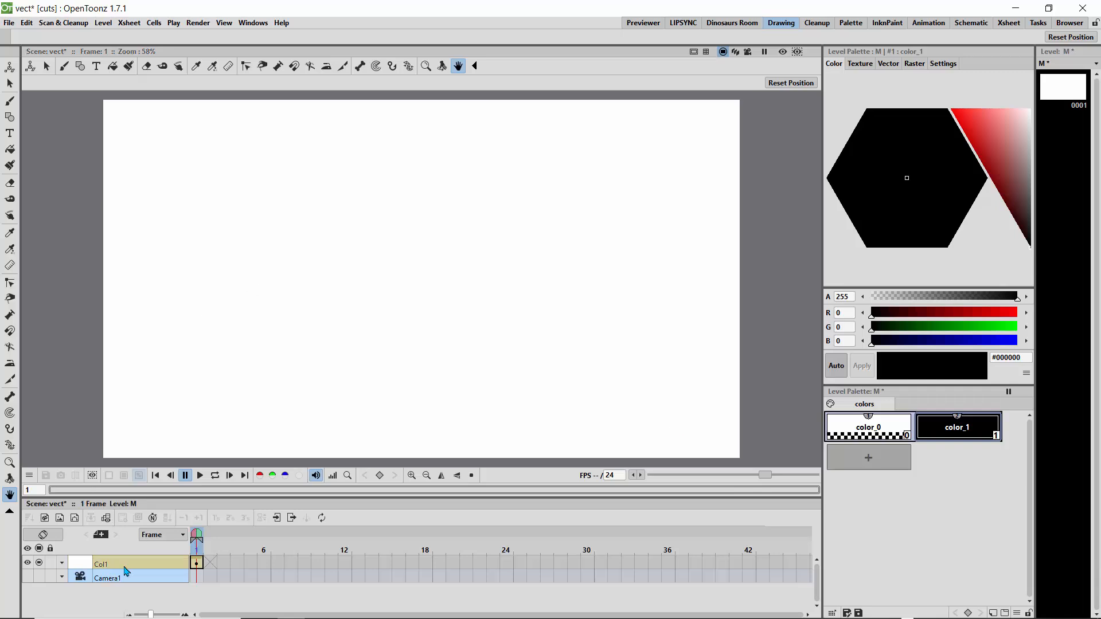
Try the Brush tool with a few thin wavy black strokes on the canvas, and undo them.
left_click(10, 103)
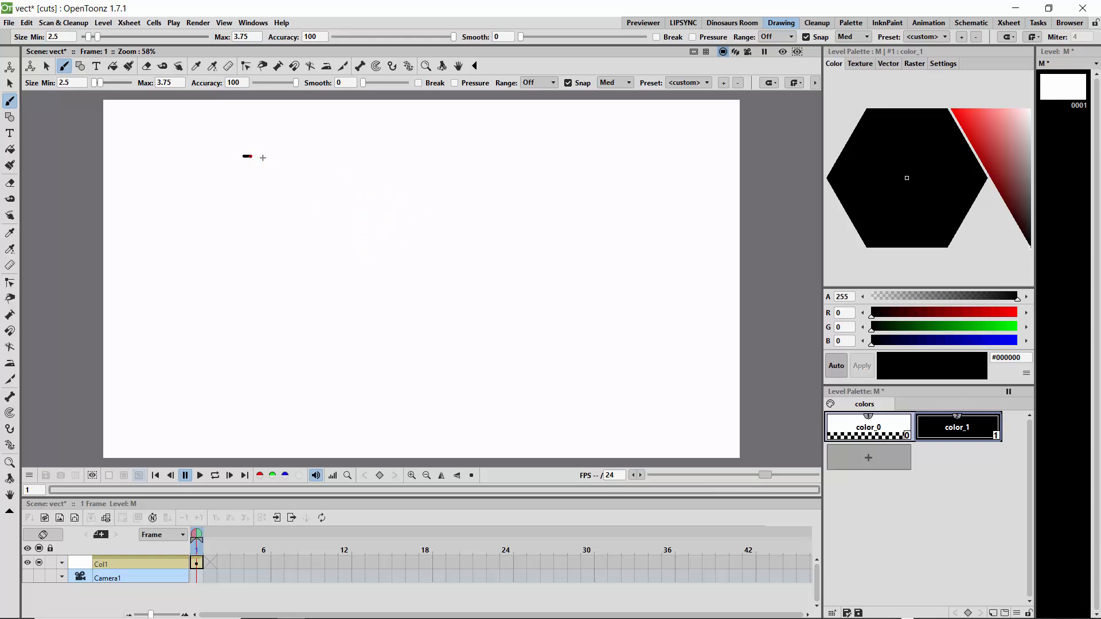
mouse_move(263, 158)
left_mouse_down()
mouse_move(298, 203)
mouse_move(252, 209)
mouse_move(293, 236)
left_mouse_up()
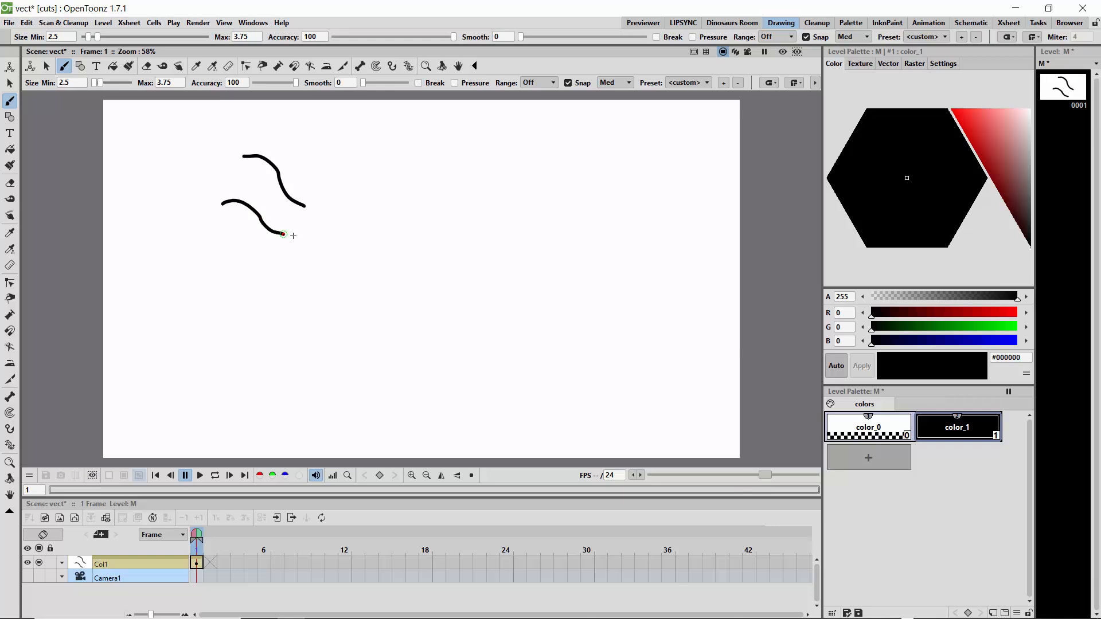
mouse_move(336, 202)
left_mouse_down()
mouse_move(404, 181)
mouse_move(418, 226)
mouse_move(374, 250)
mouse_move(342, 219)
left_mouse_up()
key("ctrl+z")
key("ctrl+z")
key("ctrl+z")
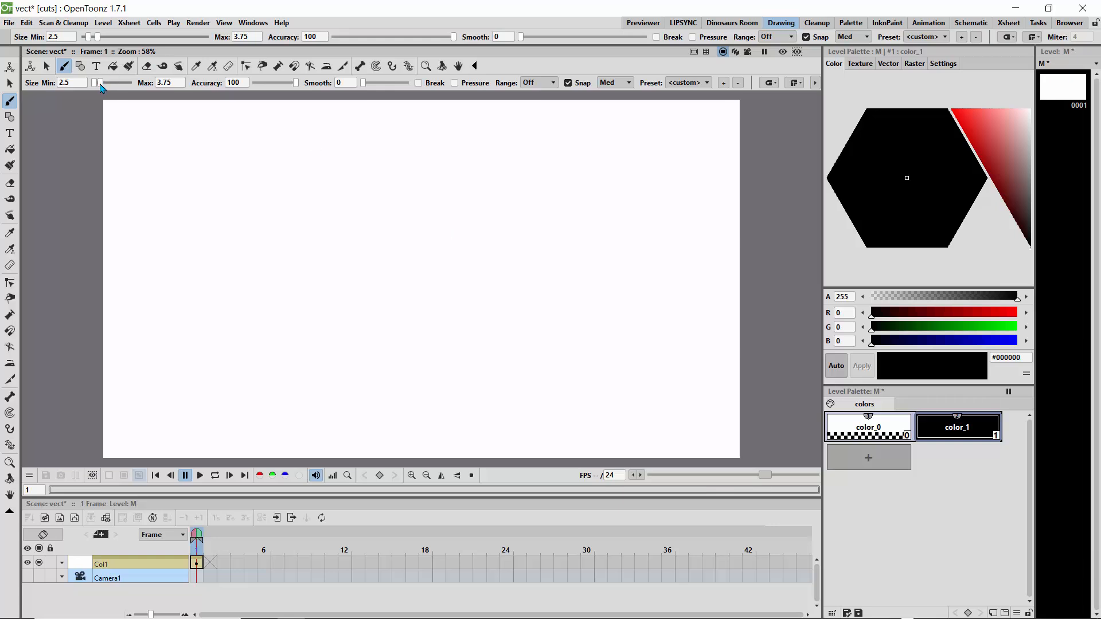
Set the brush's minimum and maximum size to 13.75 and draw black curls, a rounded triangle and two spirals.
left_click_drag(100, 86, 108, 87)
mouse_move(278, 184)
left_mouse_down()
mouse_move(302, 184)
mouse_move(287, 217)
mouse_move(270, 195)
mouse_move(259, 216)
mouse_move(279, 227)
left_mouse_up()
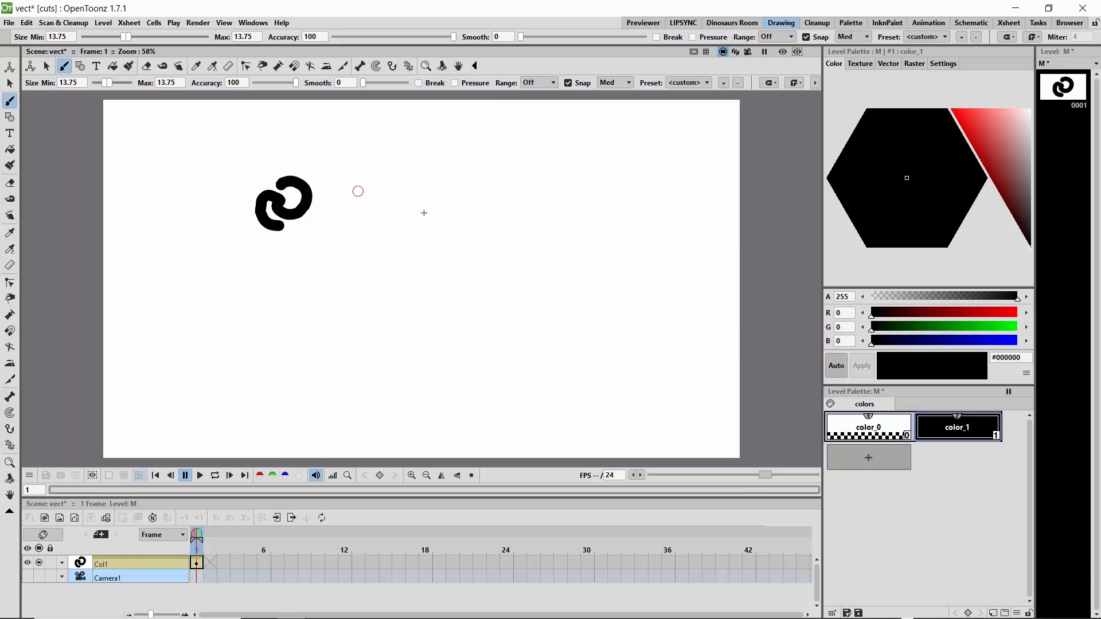
mouse_move(360, 218)
left_mouse_down()
mouse_move(388, 180)
mouse_move(423, 207)
mouse_move(364, 226)
mouse_move(363, 216)
left_mouse_up()
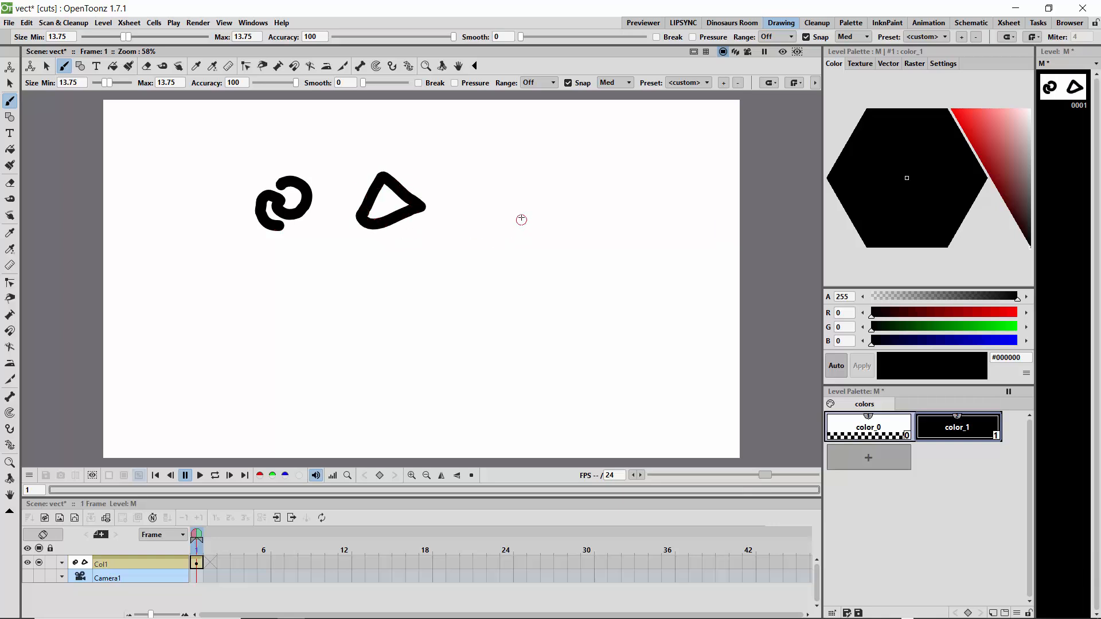
mouse_move(518, 218)
left_mouse_down()
mouse_move(544, 217)
mouse_move(530, 195)
mouse_move(496, 220)
mouse_move(508, 248)
left_mouse_up()
mouse_move(401, 281)
left_mouse_down()
mouse_move(388, 279)
mouse_move(416, 266)
mouse_move(371, 288)
mouse_move(432, 258)
mouse_move(425, 304)
left_mouse_up()
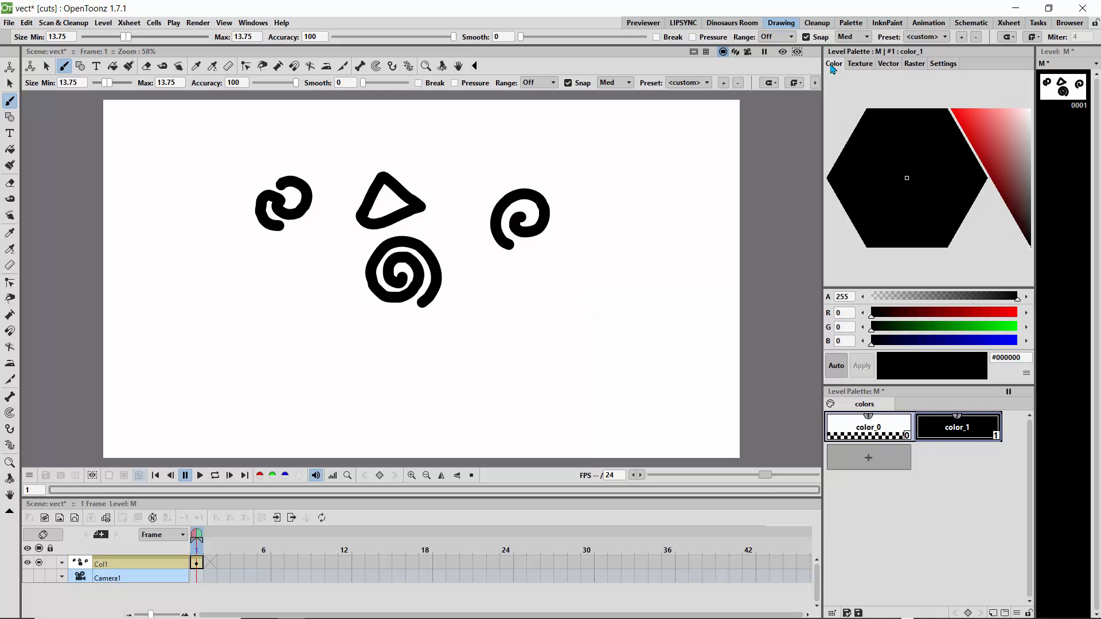
Add a golden-brown style (#C2A34F) to the level palette and draw two wavy strokes with it below the black curls.
left_click(868, 457)
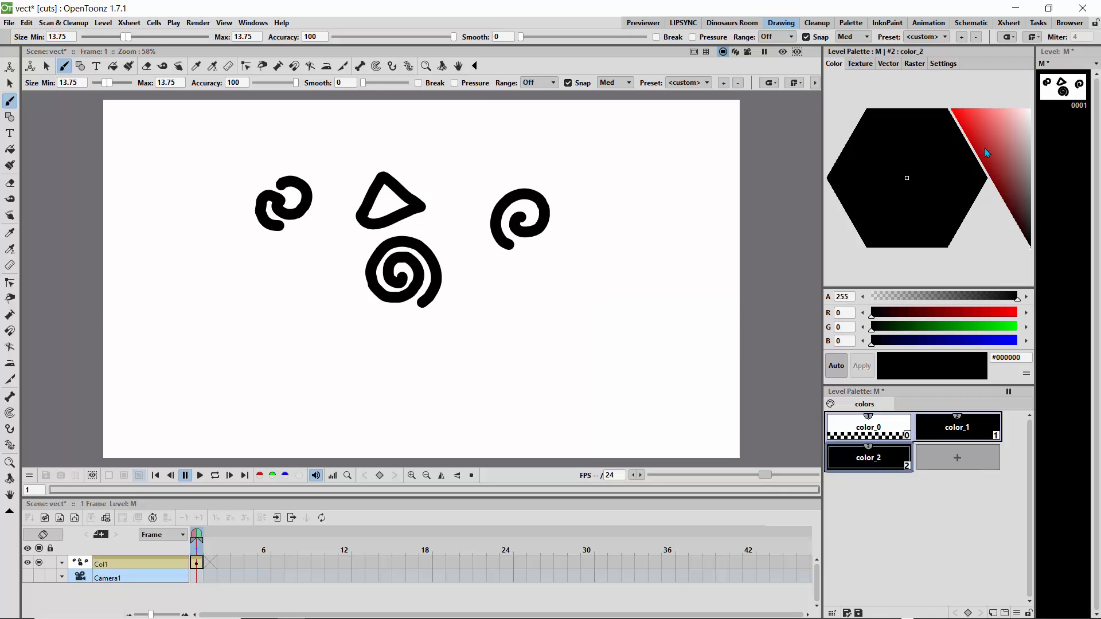
left_click_drag(939, 165, 937, 148)
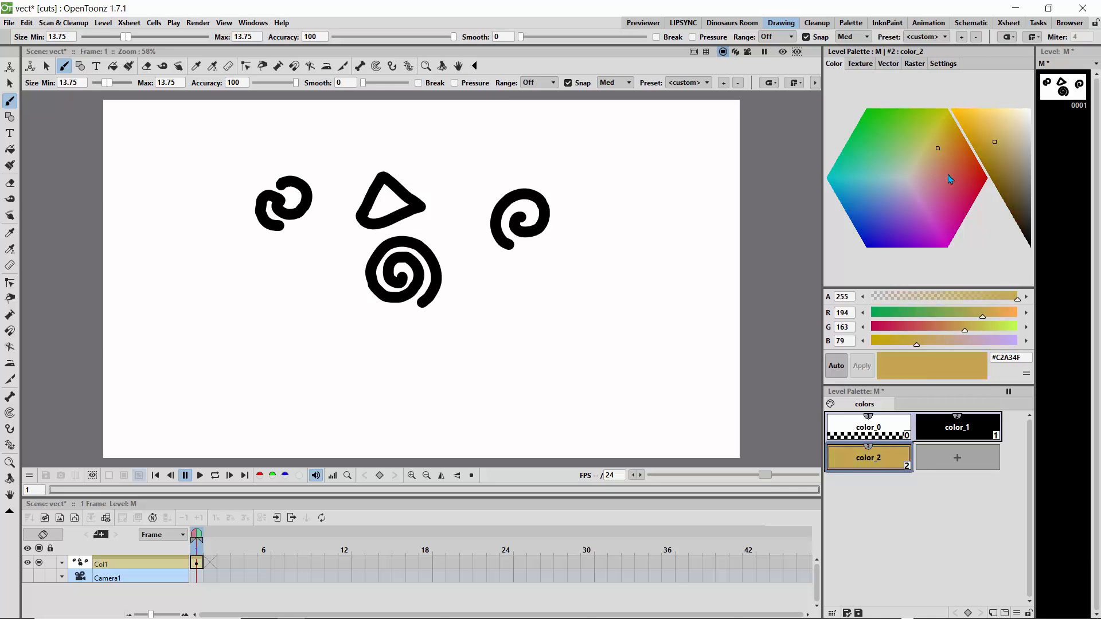
left_click_drag(183, 256, 279, 276)
mouse_move(170, 285)
left_mouse_down()
mouse_move(196, 279)
mouse_move(265, 304)
left_mouse_up()
Add a purple style (#6A1DC2) to the level palette and draw three wavy strokes across the lower half of the canvas.
left_click(957, 459)
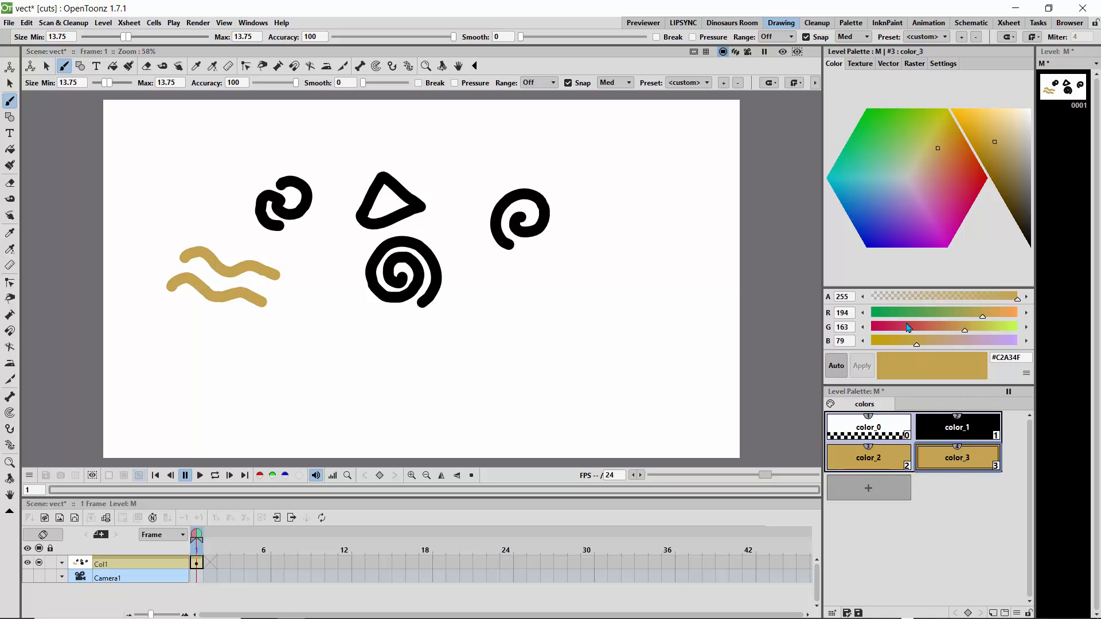
left_click_drag(906, 200, 905, 237)
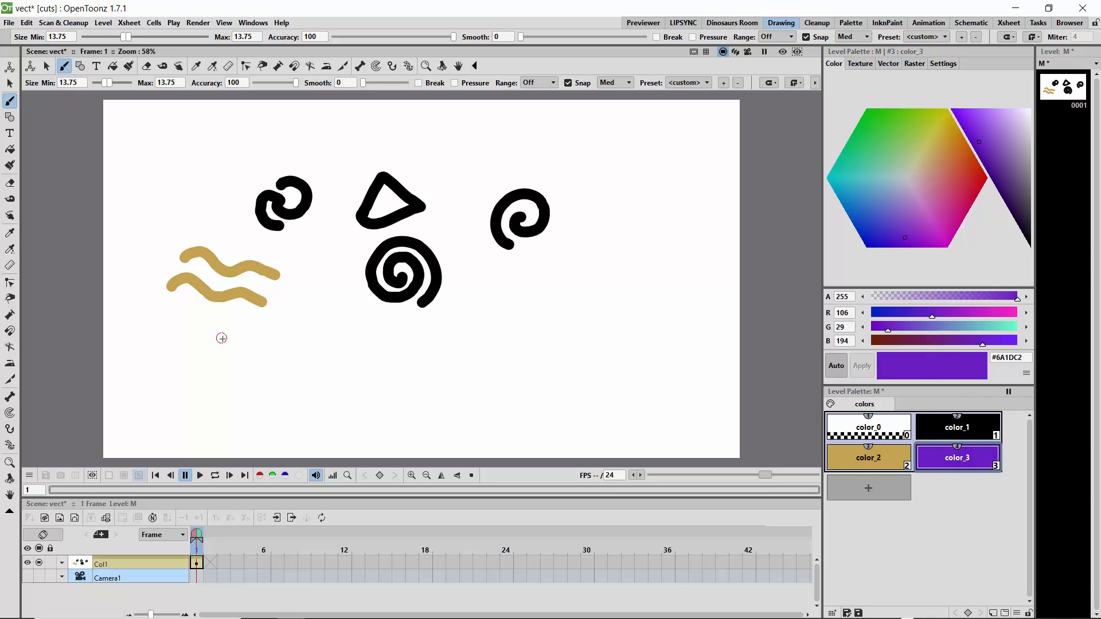
mouse_move(222, 337)
left_mouse_down()
mouse_move(250, 325)
mouse_move(281, 336)
left_mouse_up()
mouse_move(410, 342)
left_mouse_down()
mouse_move(379, 333)
mouse_move(351, 317)
left_mouse_up()
mouse_move(469, 322)
left_mouse_down()
mouse_move(497, 313)
mouse_move(543, 326)
left_mouse_up()
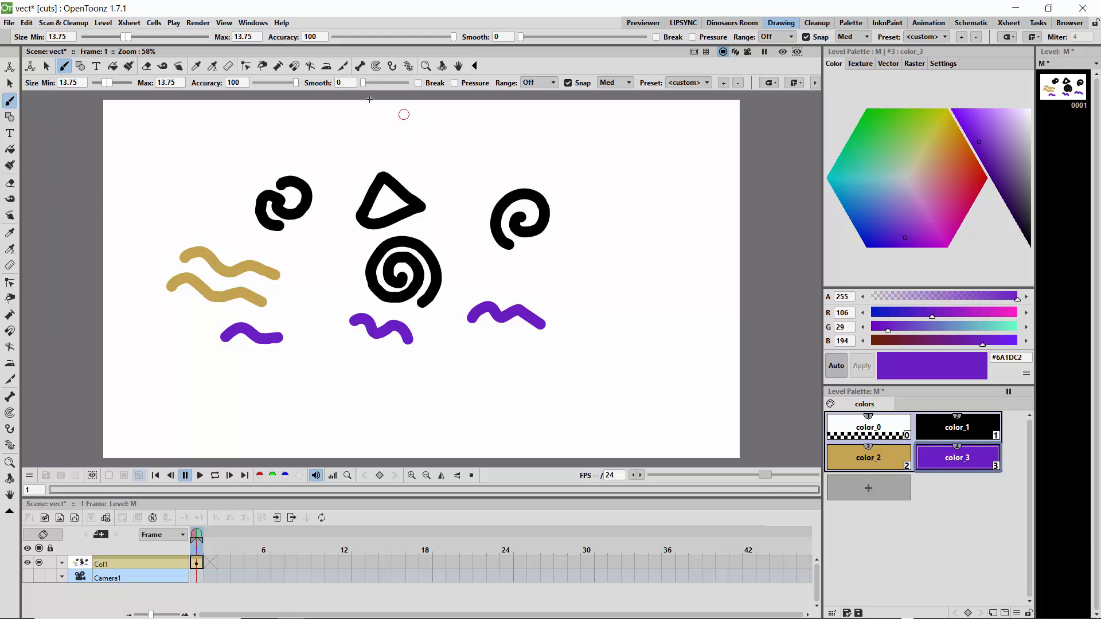
Draw a long looping purple stroke around the upper spiral with Smooth 15.33, and a vertical squiggle beside the black curls with Accuracy 26.1.
left_click_drag(364, 86, 376, 83)
mouse_move(579, 148)
left_mouse_down()
mouse_move(611, 168)
mouse_move(607, 190)
mouse_move(574, 161)
mouse_move(558, 161)
mouse_move(556, 177)
mouse_move(613, 211)
mouse_move(615, 224)
mouse_move(594, 236)
mouse_move(575, 213)
mouse_move(565, 217)
mouse_move(561, 260)
mouse_move(540, 269)
mouse_move(503, 258)
mouse_move(483, 215)
mouse_move(495, 184)
mouse_move(539, 175)
mouse_move(503, 153)
left_mouse_up()
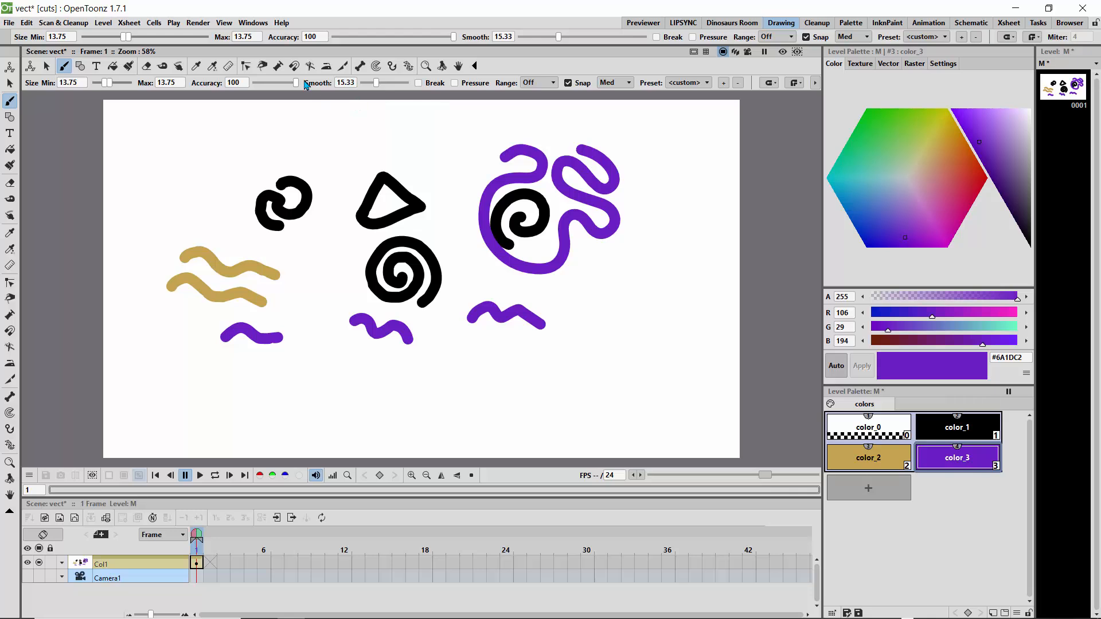
left_click_drag(297, 85, 265, 85)
mouse_move(194, 148)
left_mouse_down()
mouse_move(226, 161)
mouse_move(196, 170)
mouse_move(225, 180)
mouse_move(197, 194)
mouse_move(222, 223)
left_mouse_up()
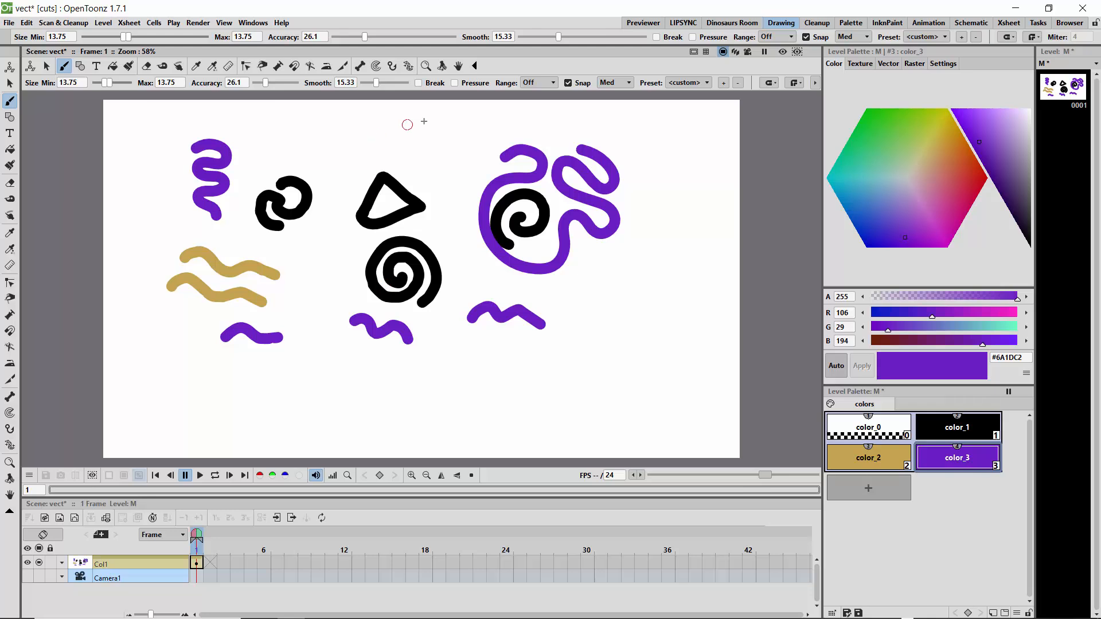
Enable brush Pressure, set the brush size to 6.88 and draw an S-shaped purple stroke right of the lower wavy strokes.
left_click(455, 83)
left_click_drag(107, 82, 100, 84)
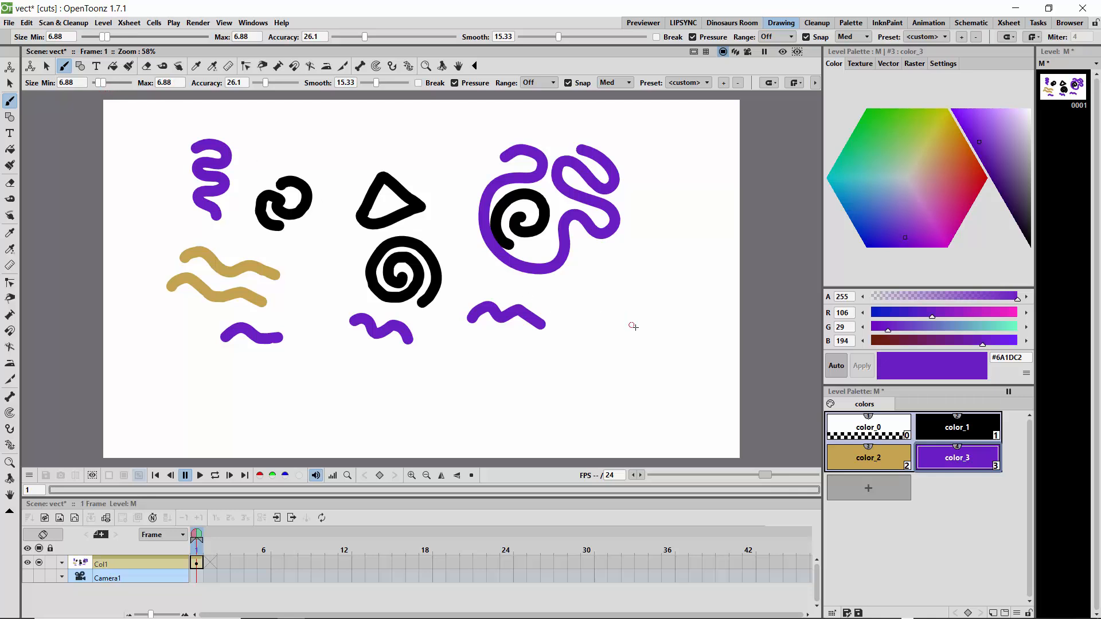
mouse_move(635, 326)
left_mouse_down()
mouse_move(610, 312)
mouse_move(613, 340)
mouse_move(596, 350)
left_mouse_up()
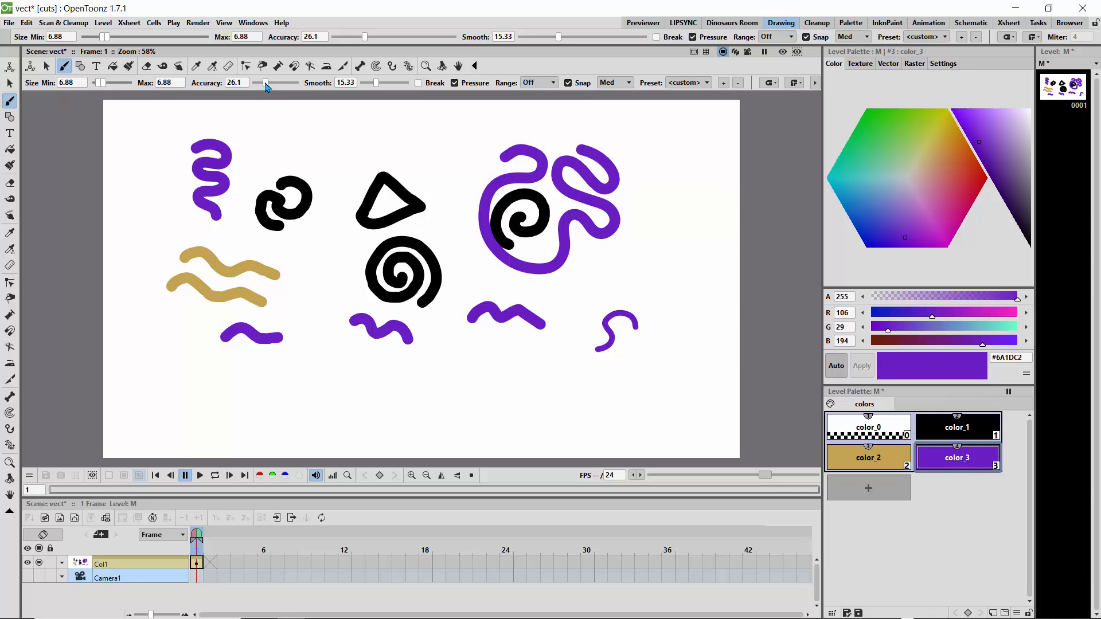
Set the brush Accuracy to 35.86 and Smooth to 0, and draw two small purple squiggles in empty canvas areas.
mouse_move(265, 83)
left_mouse_down()
mouse_move(256, 87)
mouse_move(269, 84)
left_mouse_up()
left_click_drag(374, 86, 355, 92)
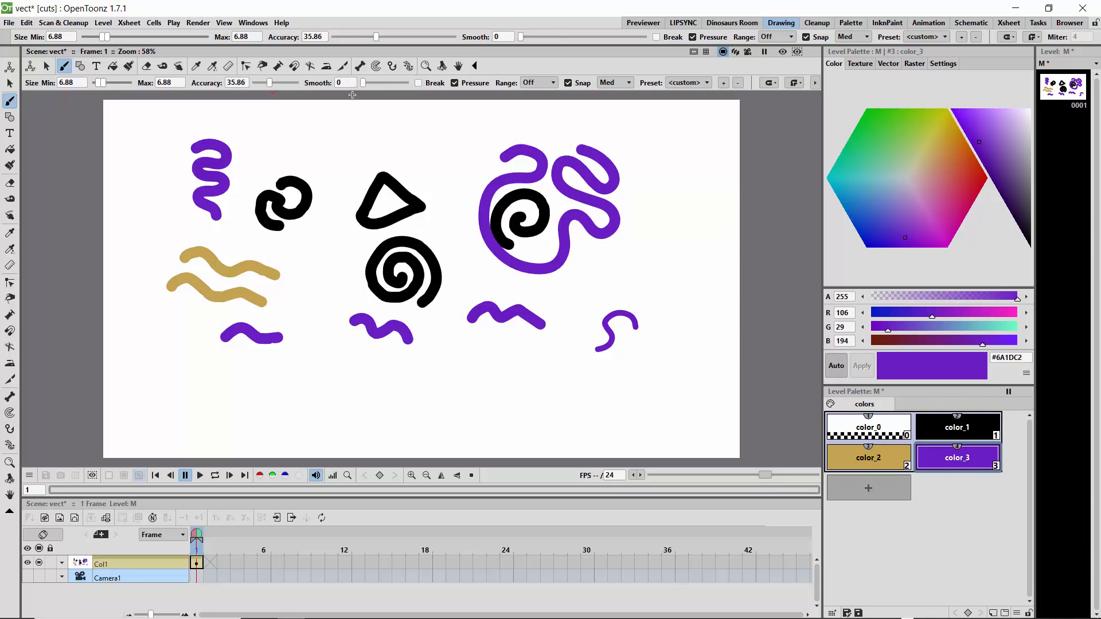
mouse_move(336, 128)
left_mouse_down()
mouse_move(344, 125)
mouse_move(330, 145)
mouse_move(338, 153)
left_mouse_up()
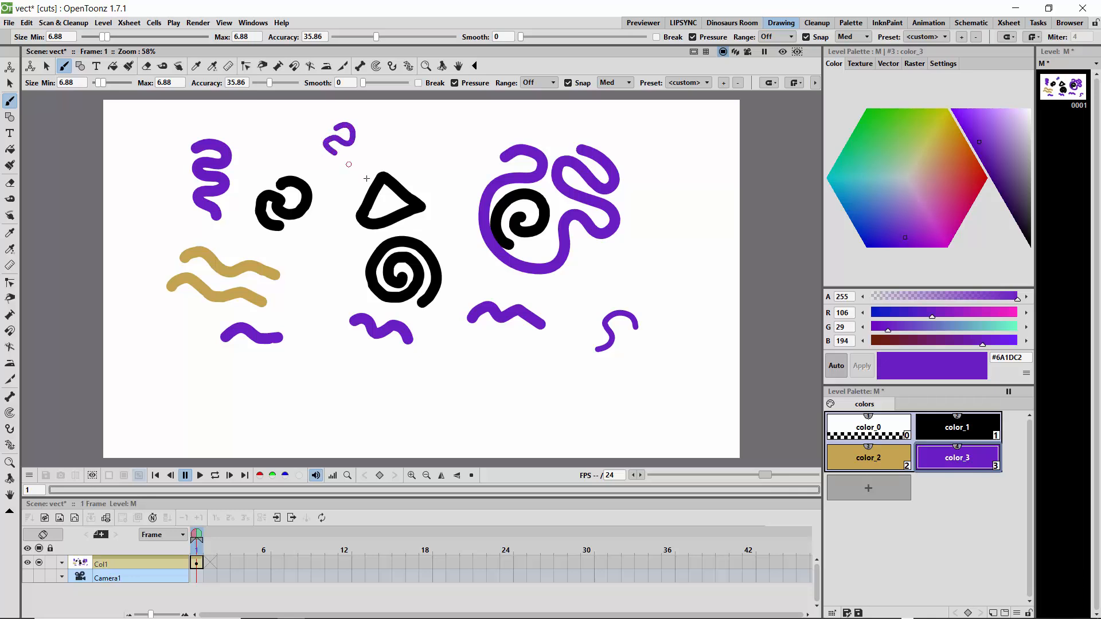
mouse_move(666, 203)
left_mouse_down()
mouse_move(669, 225)
mouse_move(659, 235)
left_mouse_up()
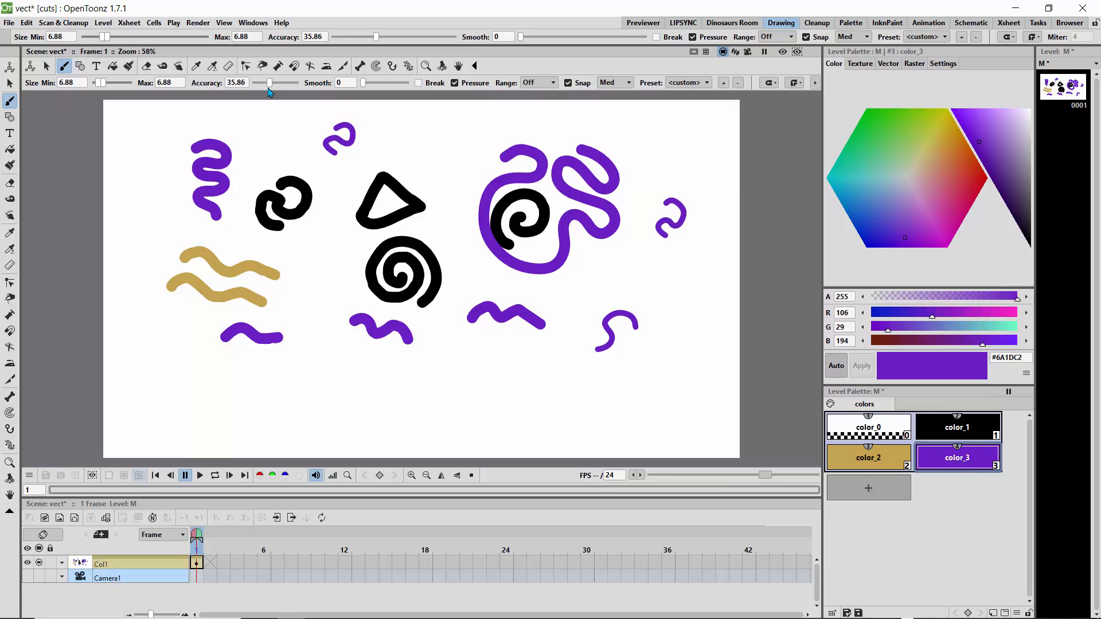
Draw two similar looped purple strokes near the canvas's lower edge, the first with Accuracy 100 and the second with Accuracy 1.
left_click_drag(269, 82, 328, 95)
mouse_move(473, 368)
left_mouse_down()
mouse_move(462, 387)
mouse_move(443, 383)
left_mouse_up()
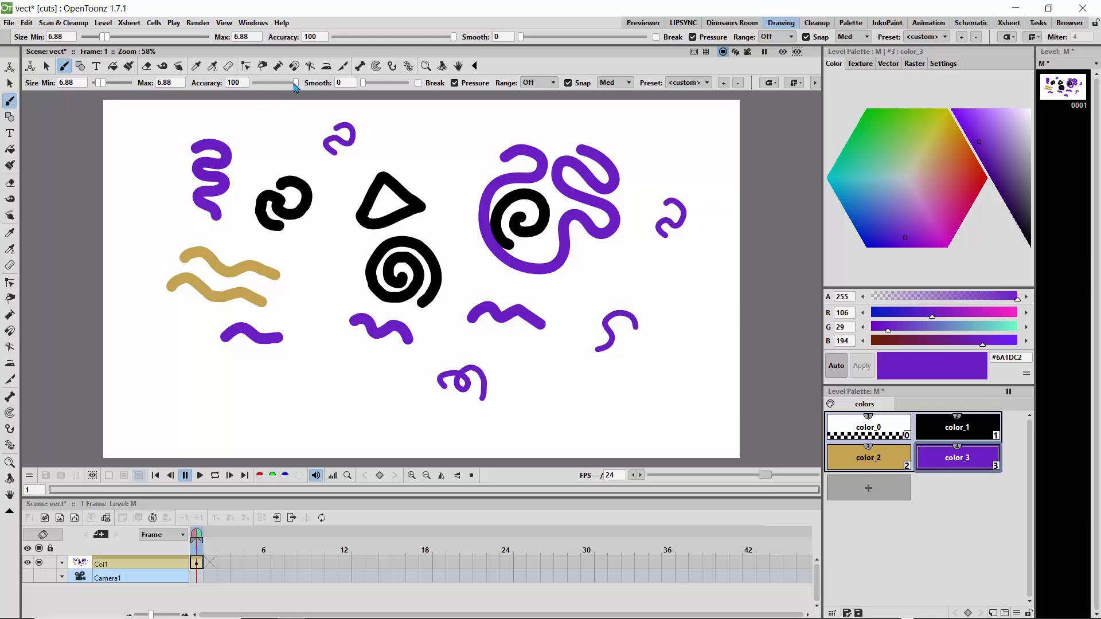
left_click_drag(295, 84, 235, 83)
mouse_move(598, 405)
left_mouse_down()
mouse_move(589, 377)
mouse_move(573, 385)
mouse_move(584, 379)
mouse_move(557, 384)
left_mouse_up()
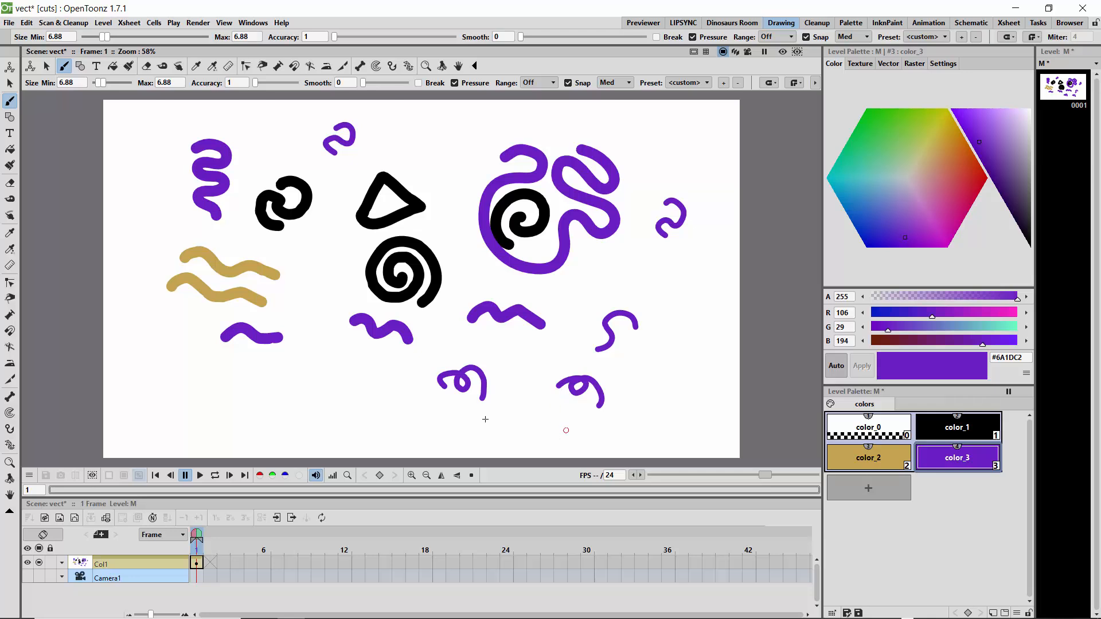
Compare the control points of the two looped purple strokes with the Control Point Editor.
left_click(10, 285)
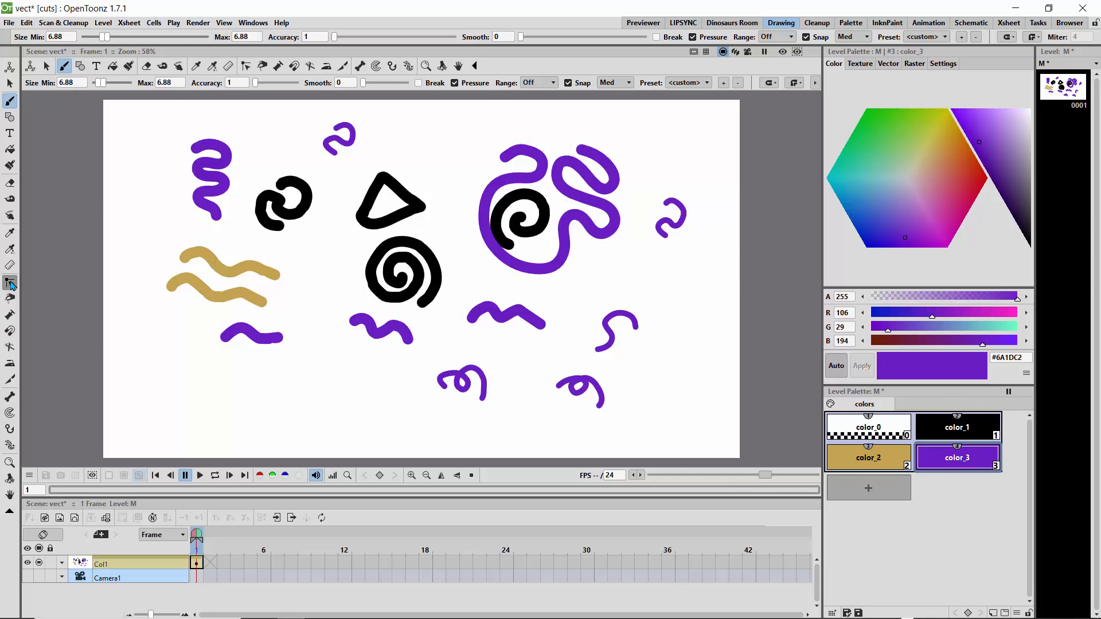
left_click(465, 379)
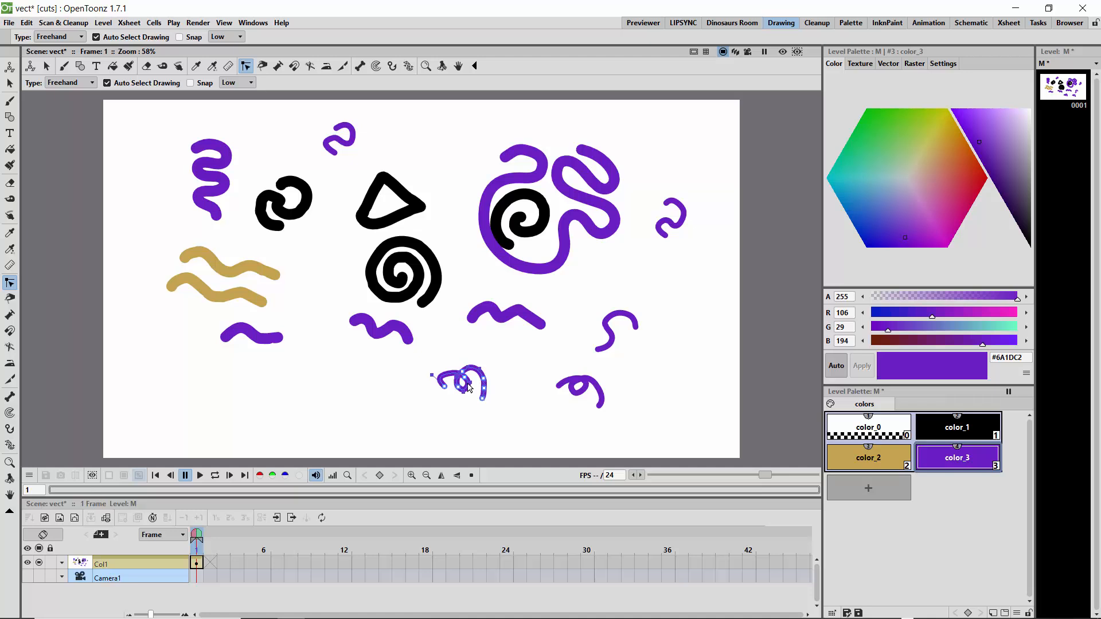
left_click(411, 475)
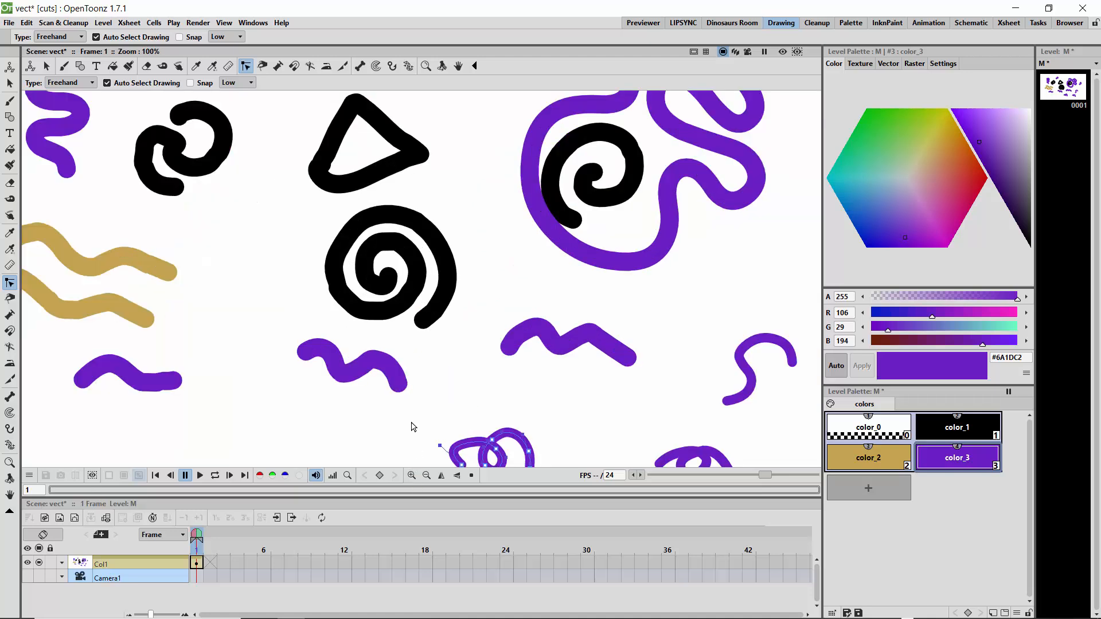
left_click_drag(410, 417, 378, 344)
left_click(406, 320)
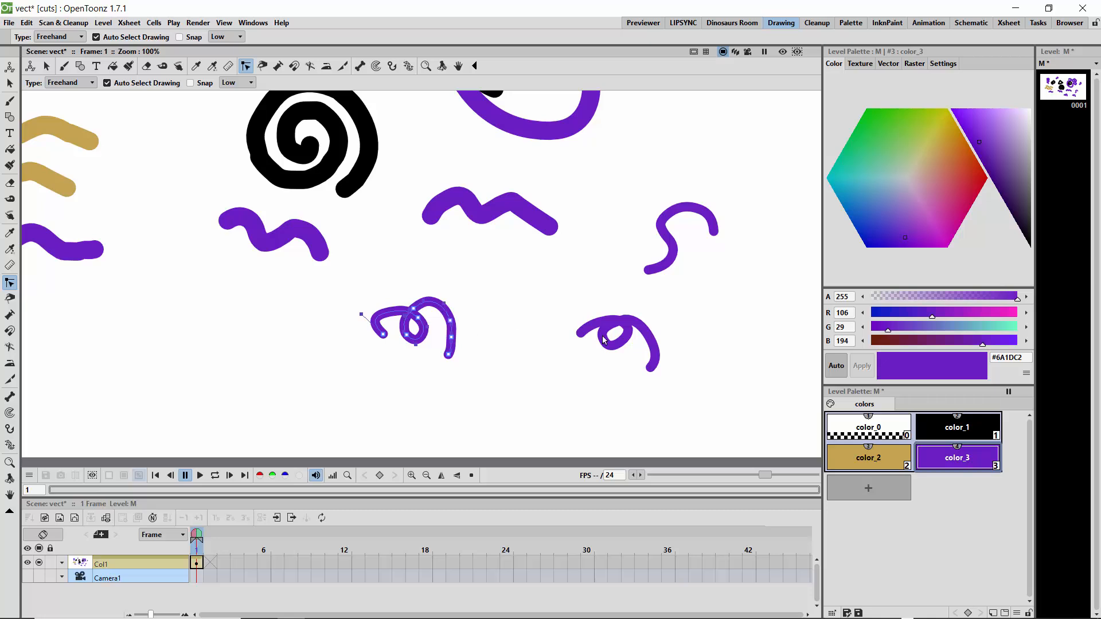
left_click(628, 322)
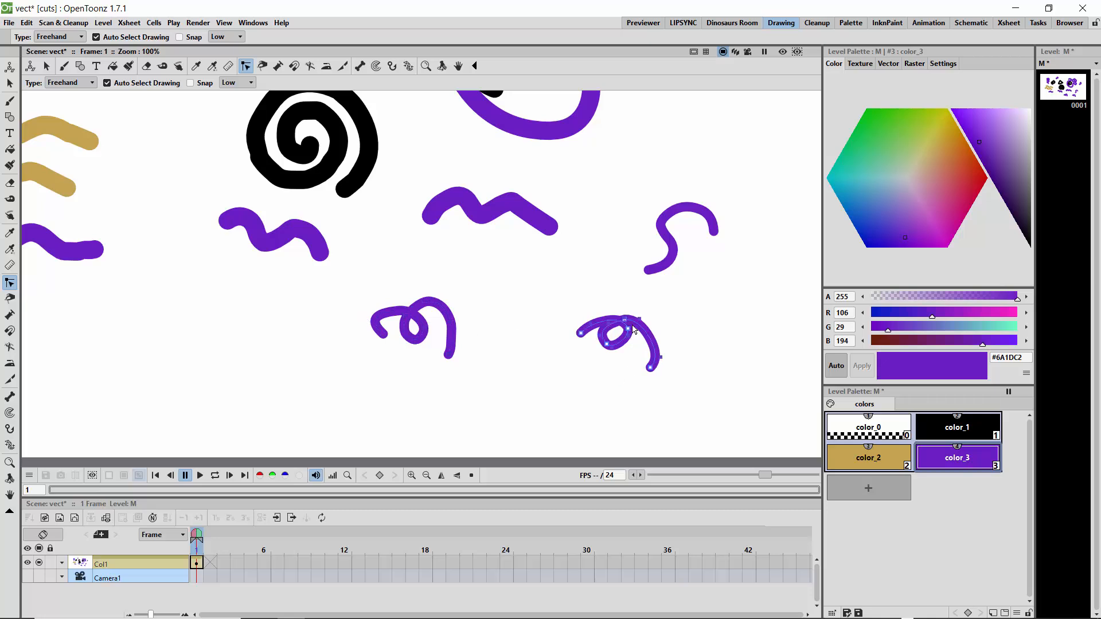
left_click(441, 312)
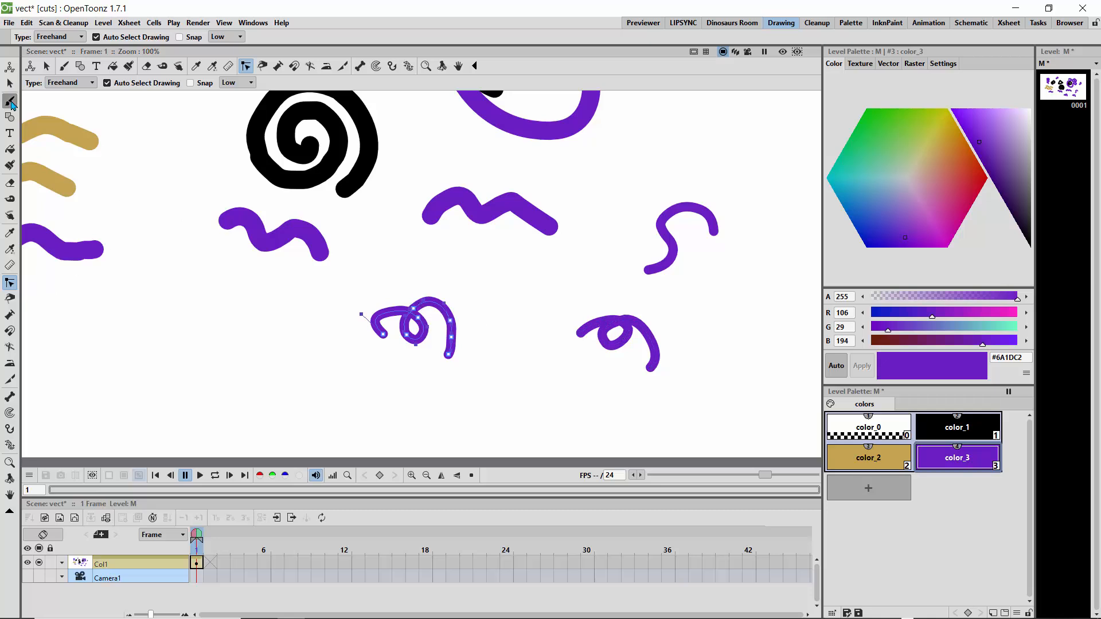
Set the brush Accuracy to 67.93 and draw a large open purple circle and a smaller black circle near the looped strokes.
left_click(10, 101)
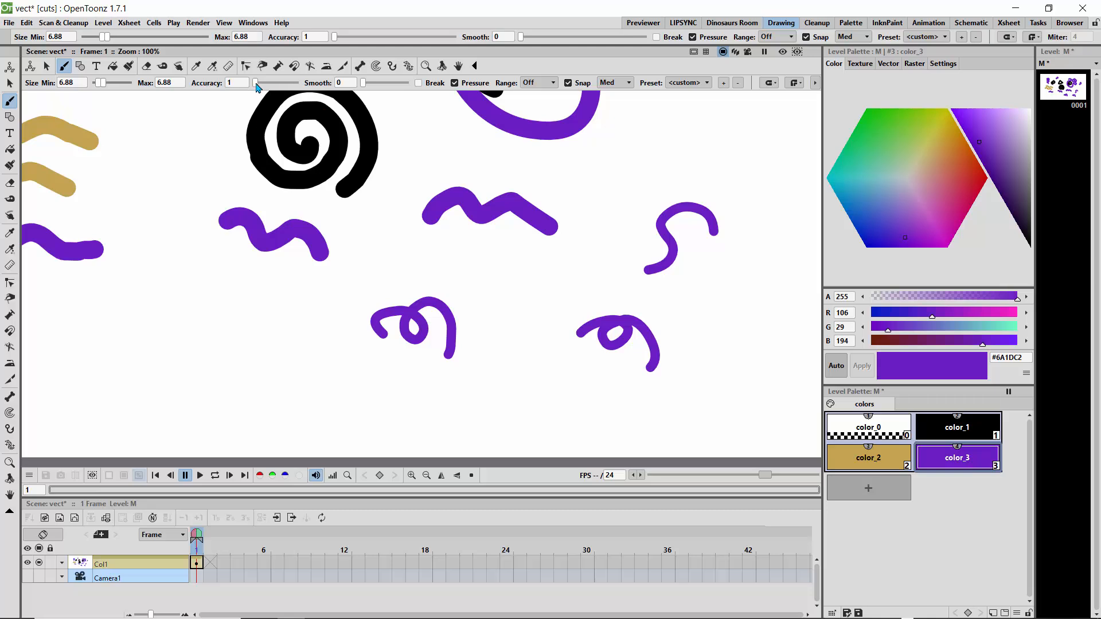
left_click_drag(256, 83, 284, 84)
mouse_move(193, 299)
left_mouse_down()
mouse_move(259, 294)
mouse_move(273, 331)
mouse_move(224, 368)
mouse_move(190, 357)
mouse_move(201, 315)
left_mouse_up()
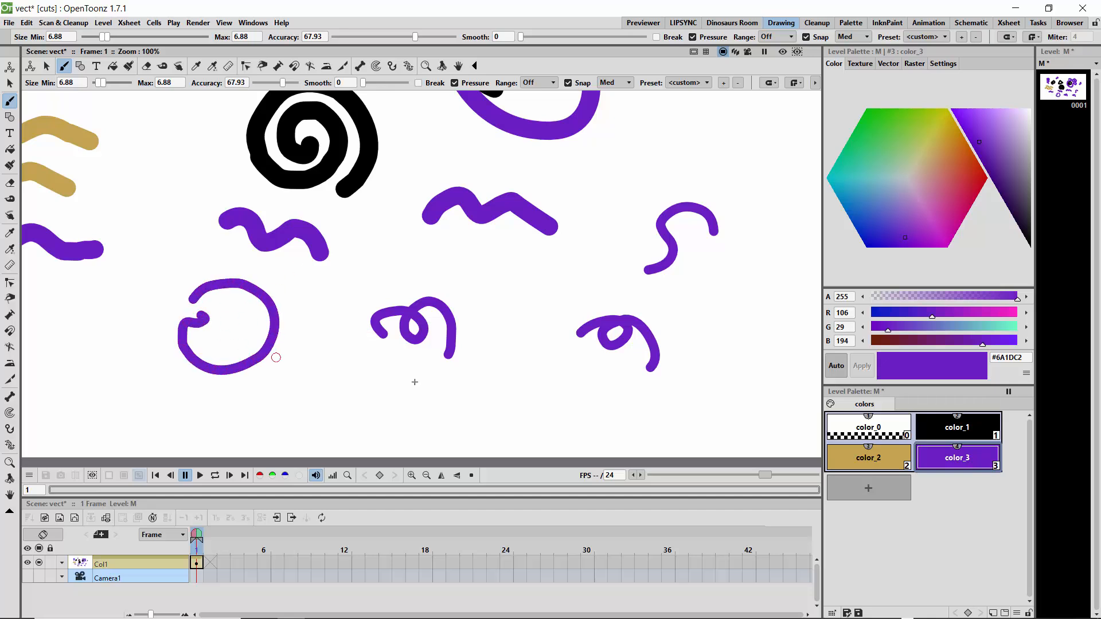
left_click(957, 427)
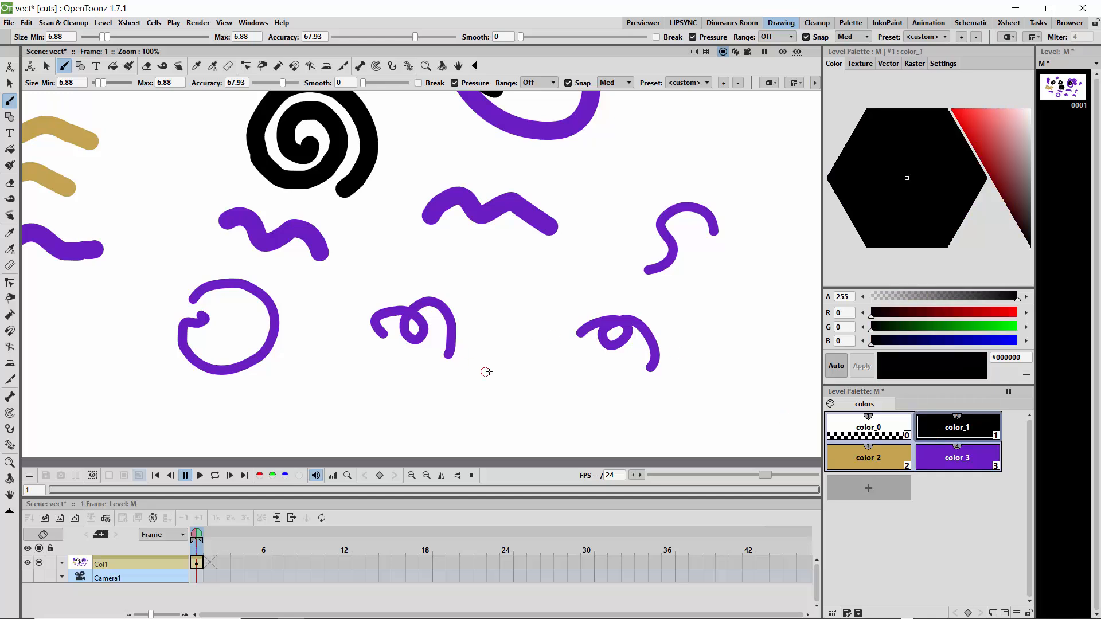
mouse_move(486, 371)
left_mouse_down()
mouse_move(499, 345)
mouse_move(518, 337)
mouse_move(548, 361)
mouse_move(540, 403)
mouse_move(506, 413)
mouse_move(488, 373)
left_mouse_up()
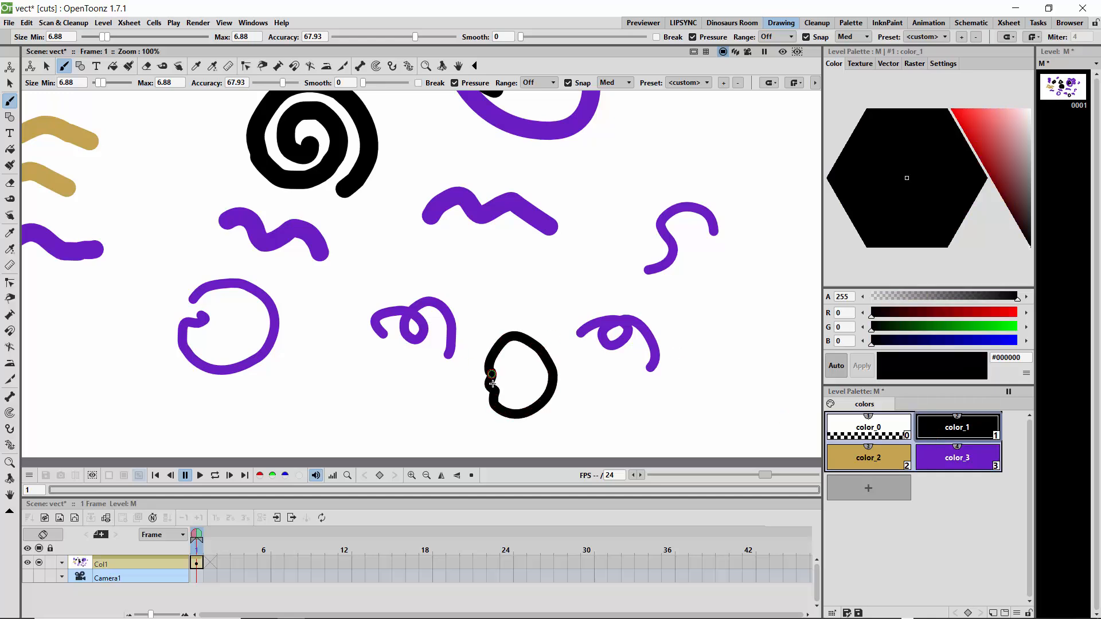
Switch to the Fill tool, add a new palette colour and set it to yellow-green #97C728.
left_click(9, 149)
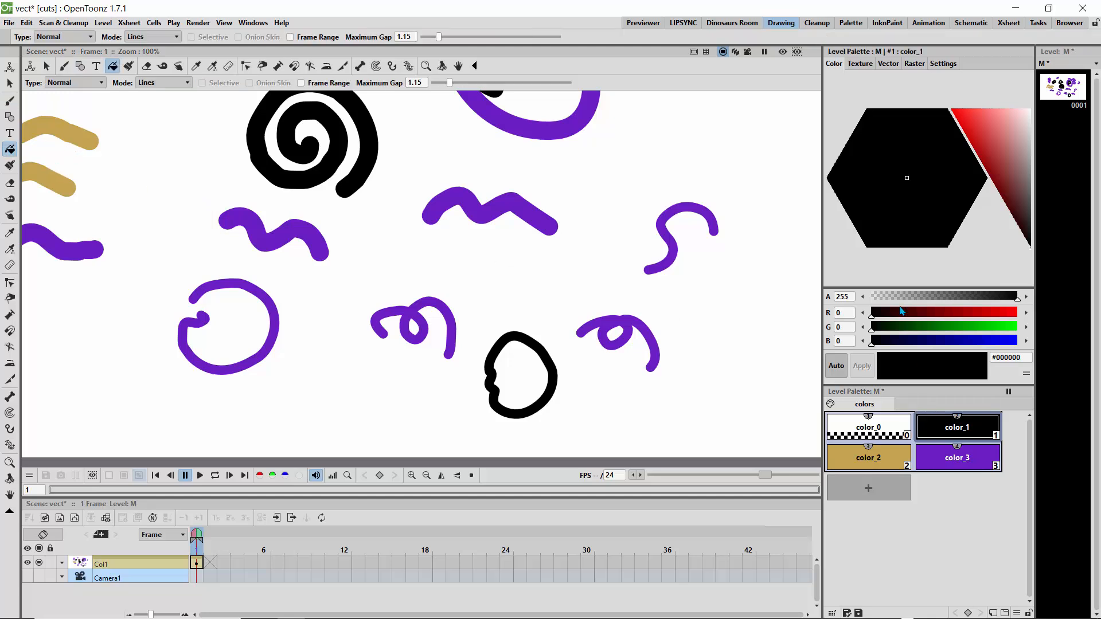
left_click(868, 487)
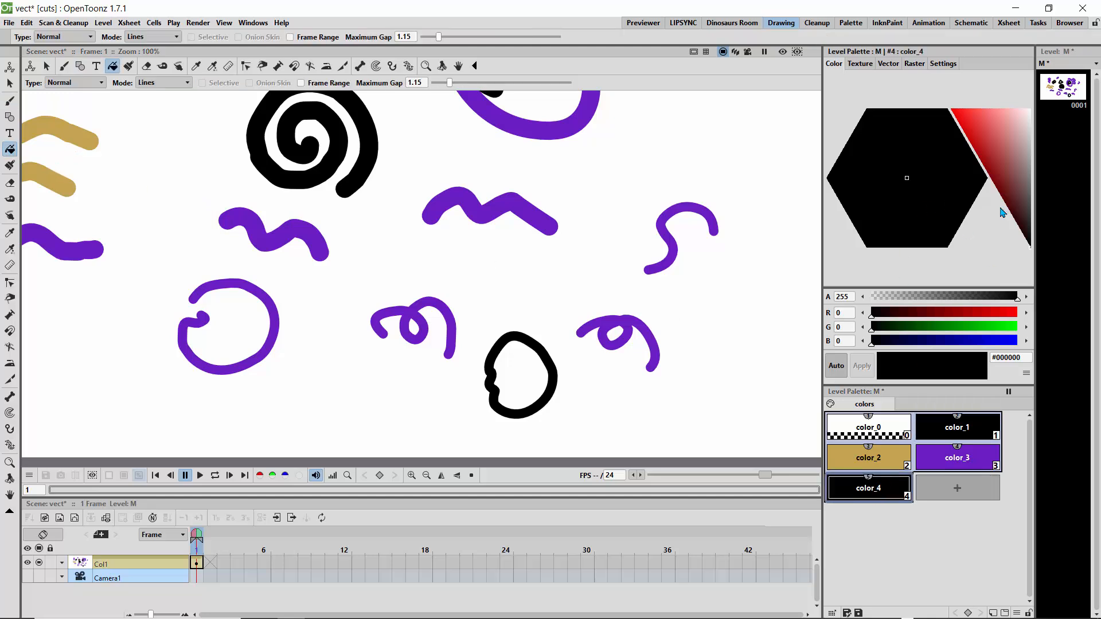
left_click(998, 139)
left_click(919, 121)
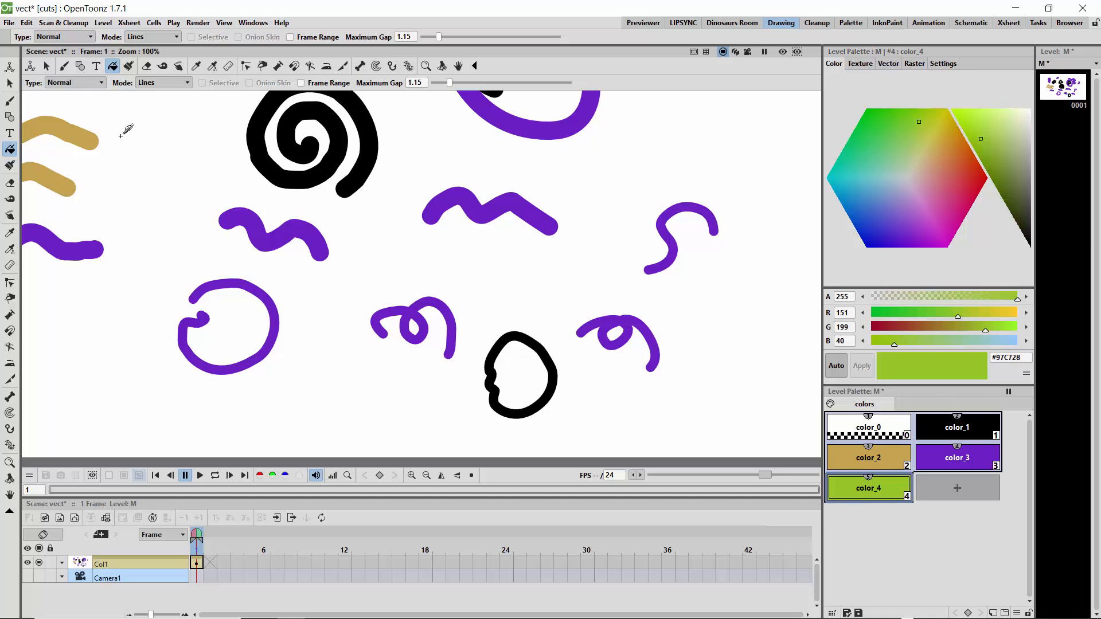
Undo a test fill of the small black circle's outline and fill its interior with color_4 in Areas mode.
left_click(505, 341)
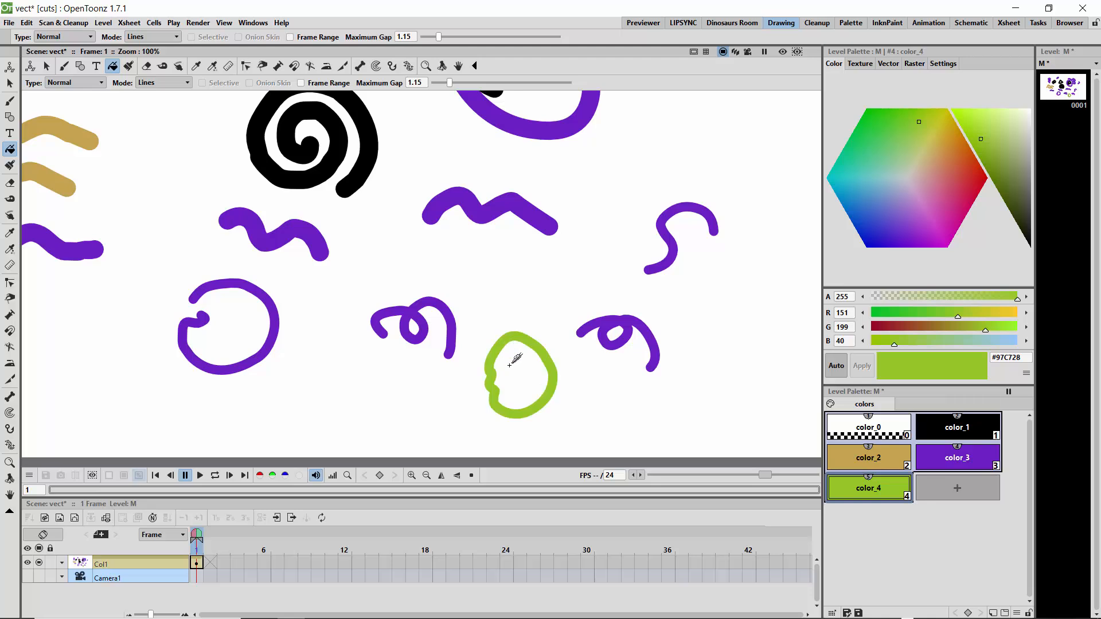
key("ctrl+z")
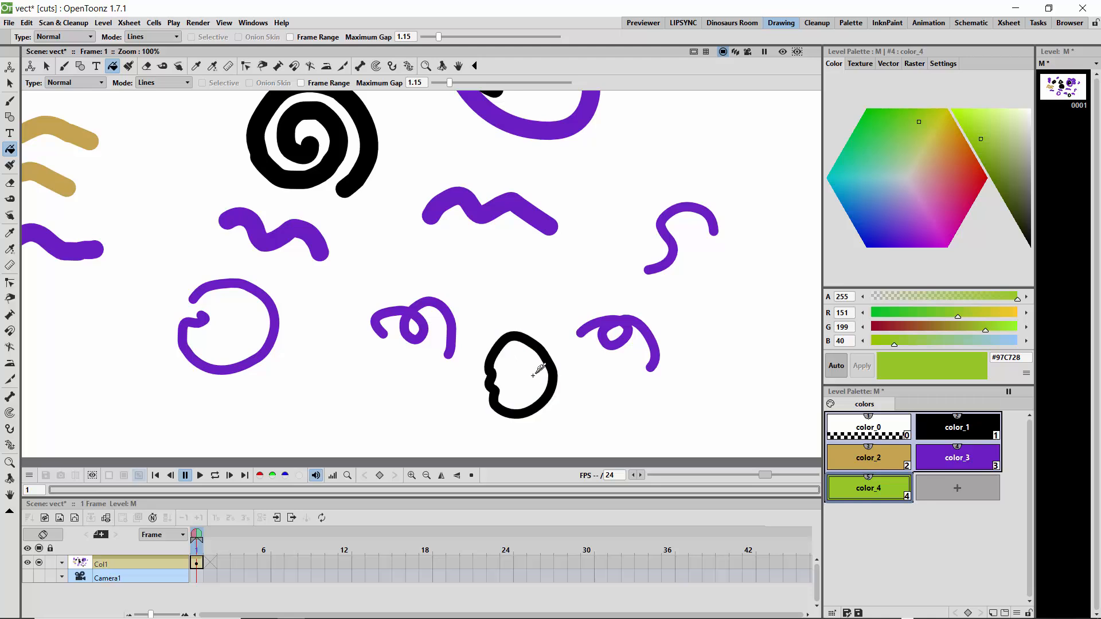
left_click(162, 83)
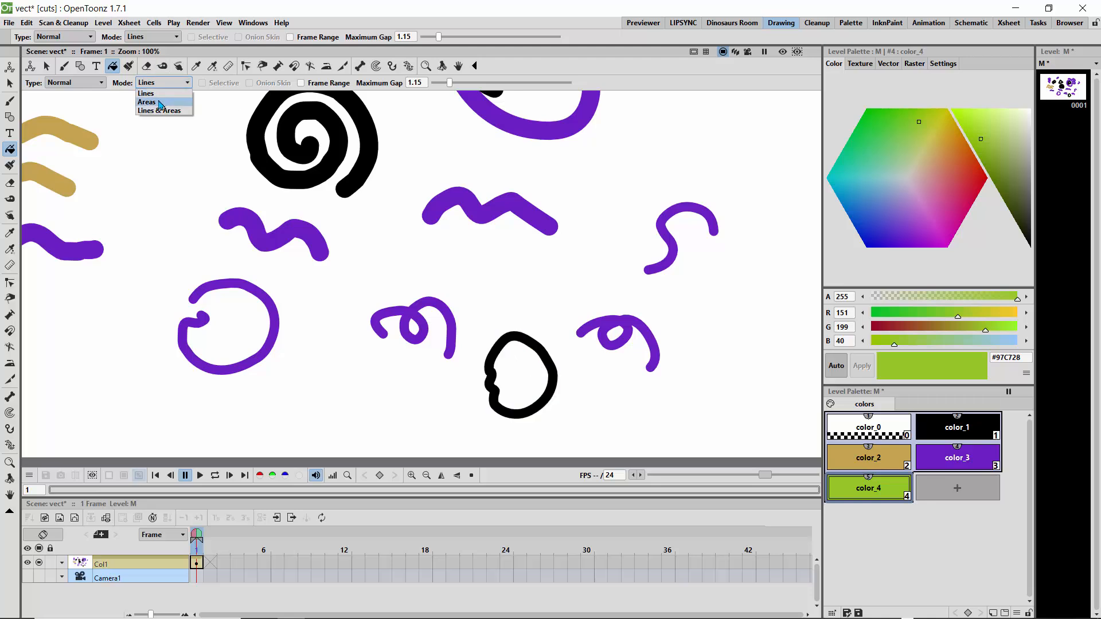
left_click(156, 102)
left_click(534, 377)
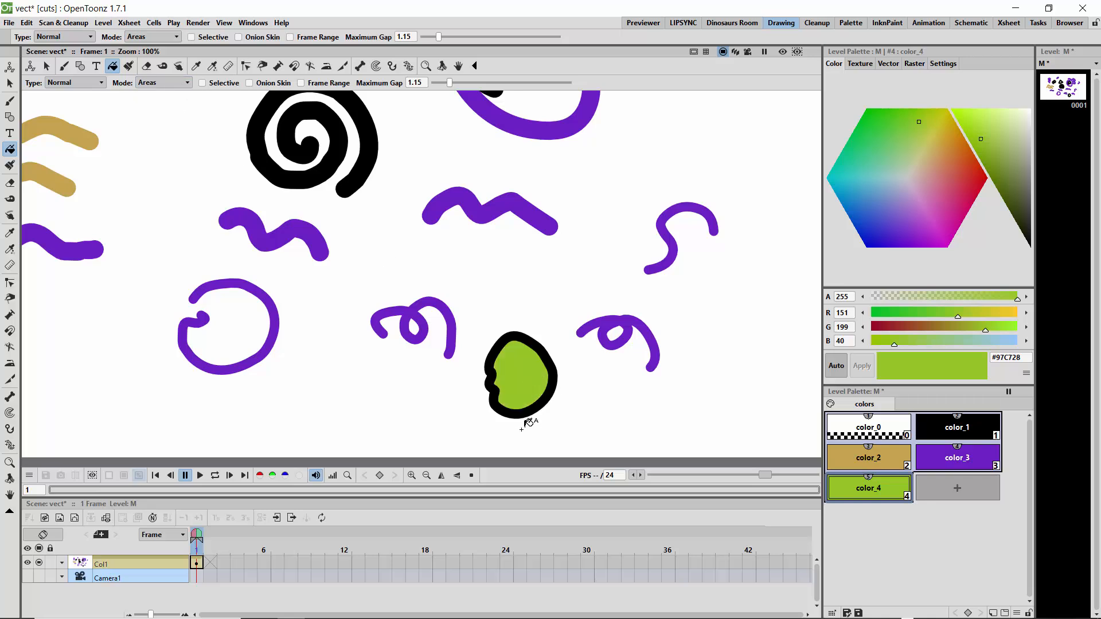
Set the fill mode to Lines & Areas and recolour the small circle's black outline with color_4.
left_click(179, 83)
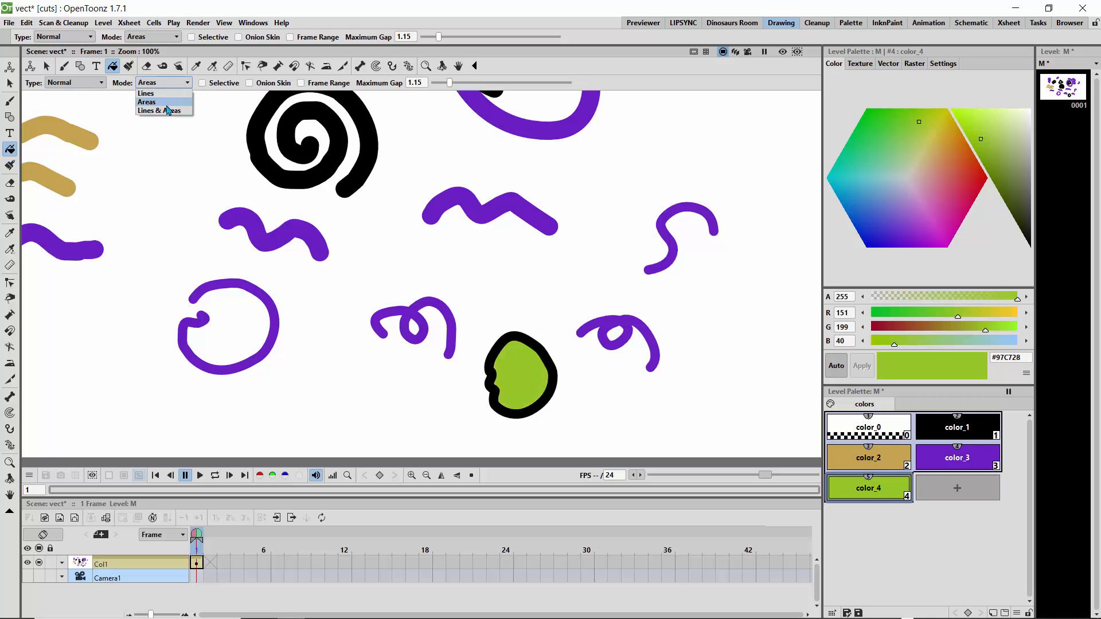
left_click(175, 109)
left_click(511, 334)
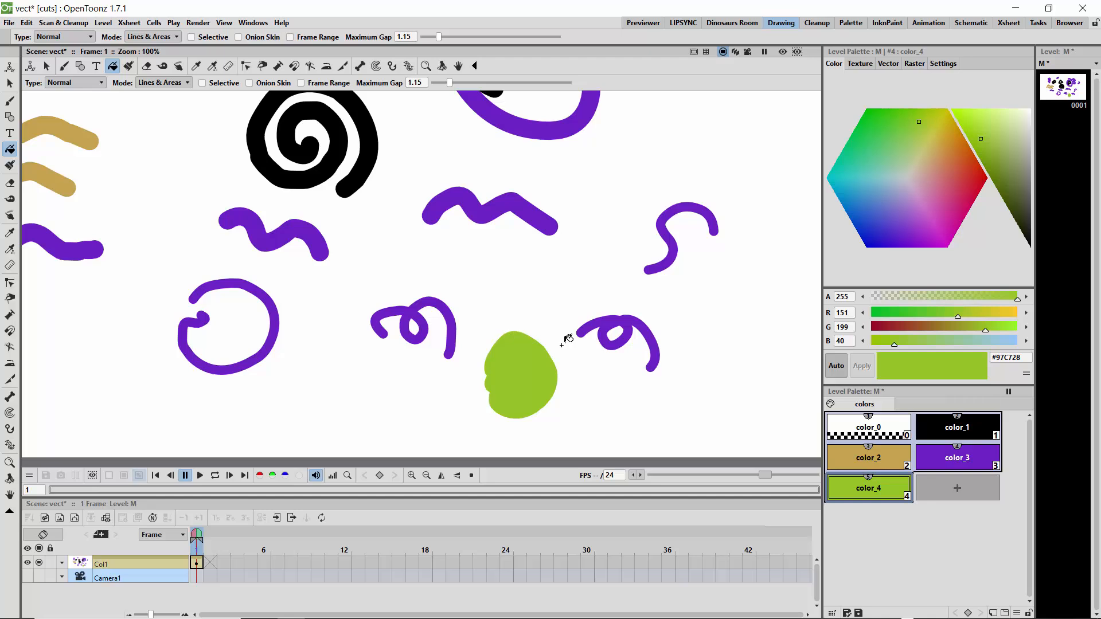
Fill the small circle's interior and outline with color_2, and refill its interior with purple color_3.
left_click(850, 461)
left_click(513, 343)
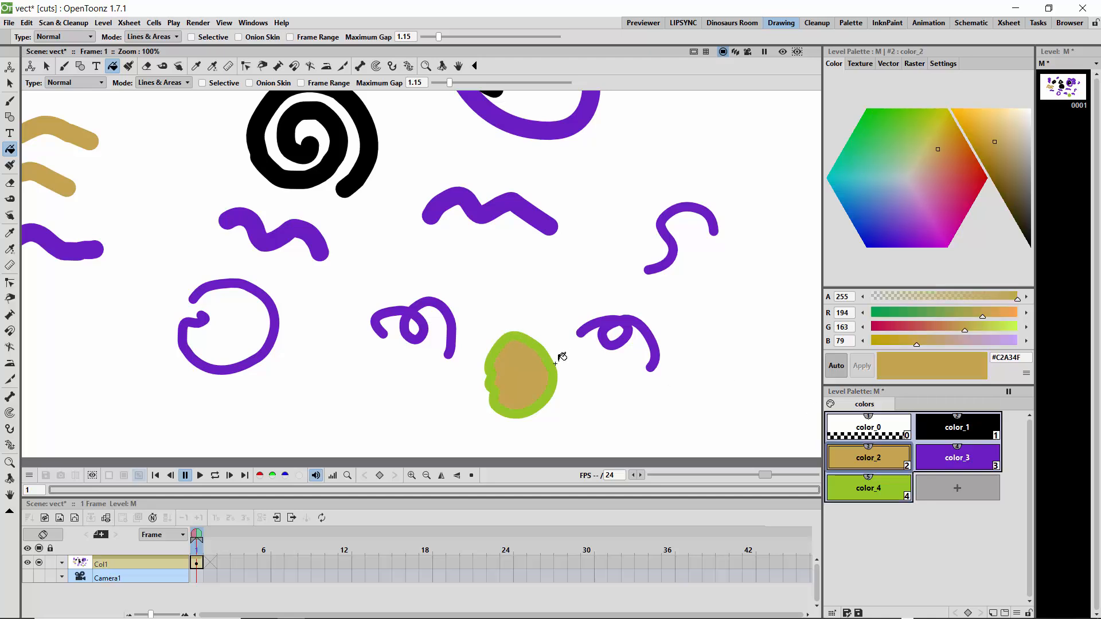
left_click(531, 338)
left_click(946, 450)
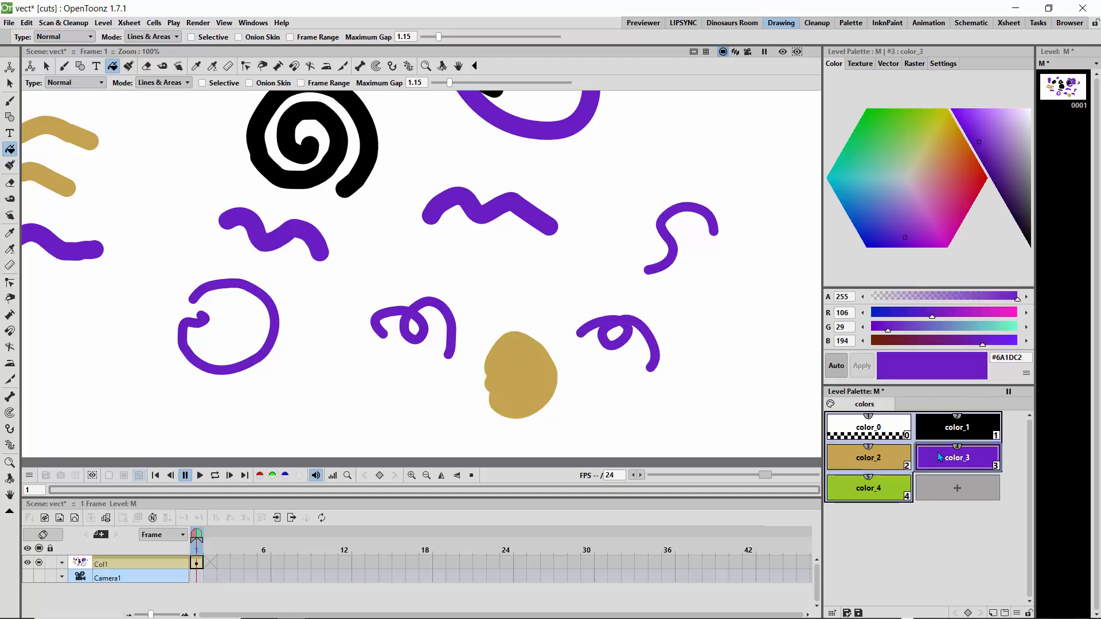
left_click(524, 363)
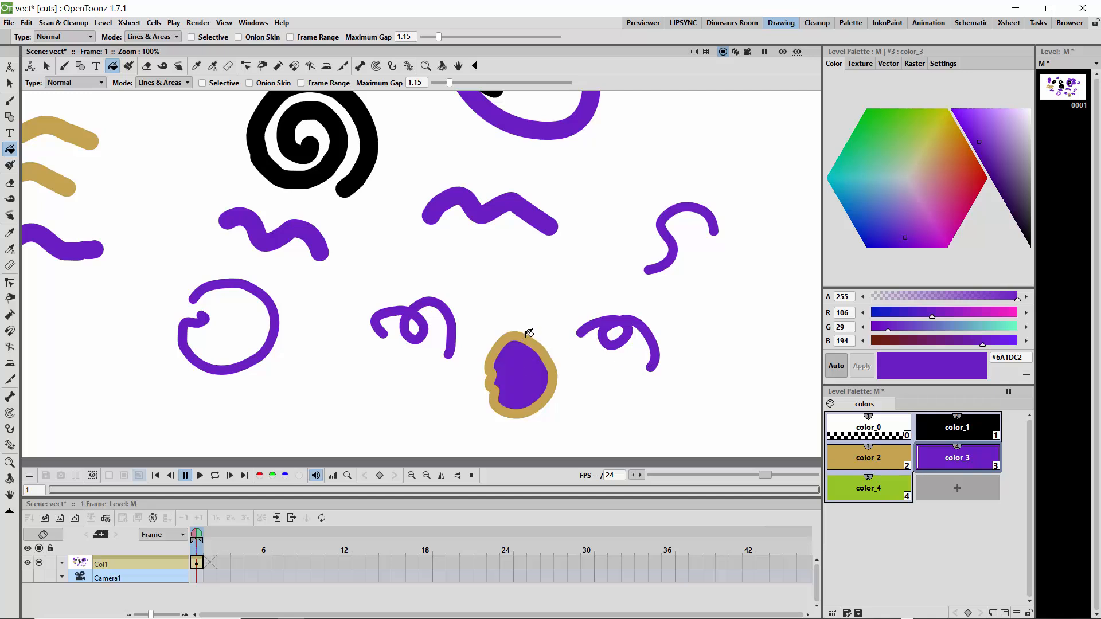
Set the fill mode to Lines and recolour the small circle's outline with color_4.
left_click(863, 494)
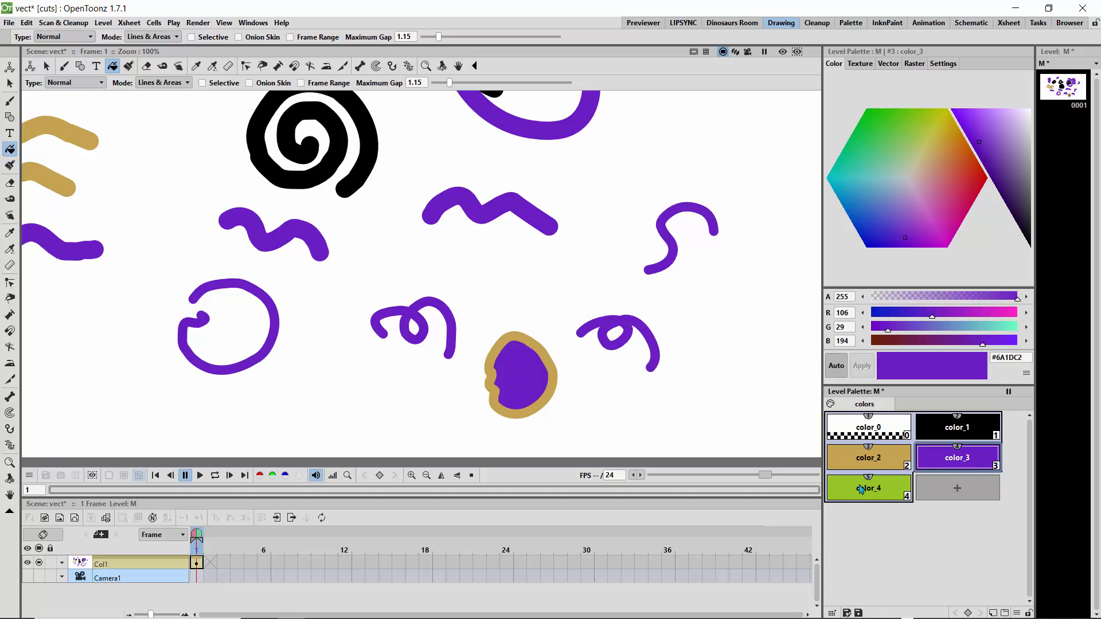
left_click(163, 84)
left_click(152, 98)
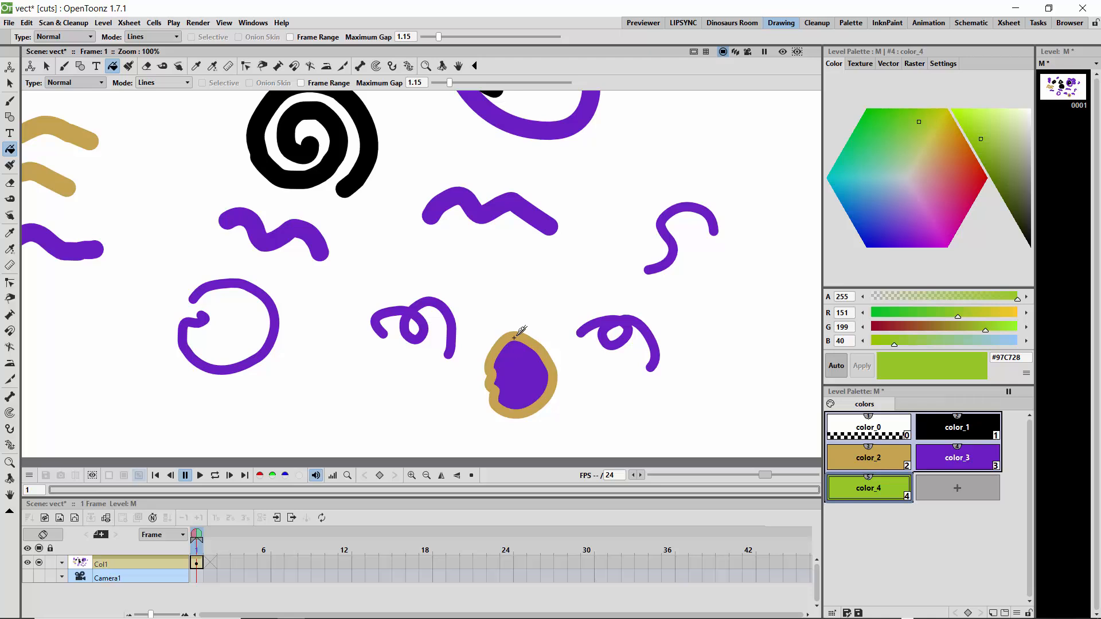
left_click(515, 341)
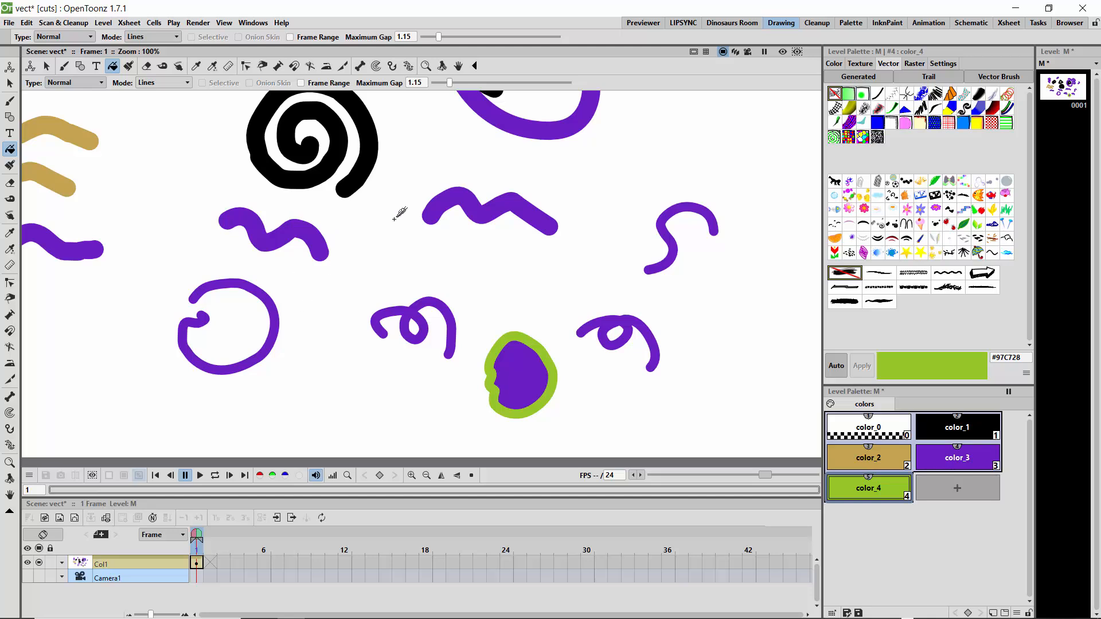
Examine the control points of the two tan wavy strokes and the black triangle with the Control Point Editor.
left_click(426, 475)
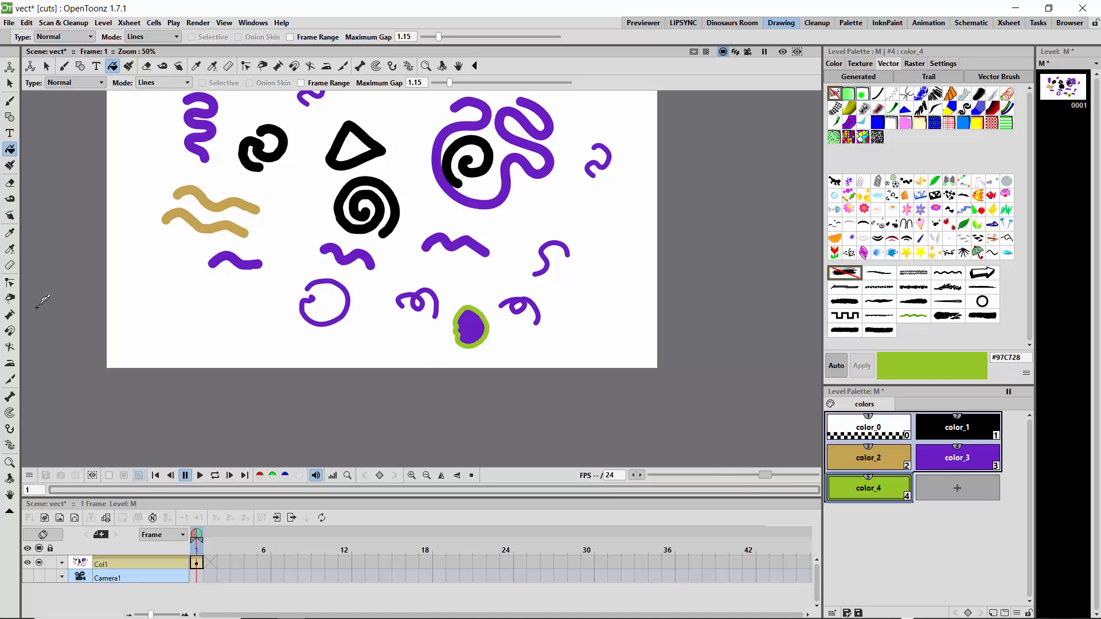
left_click(11, 284)
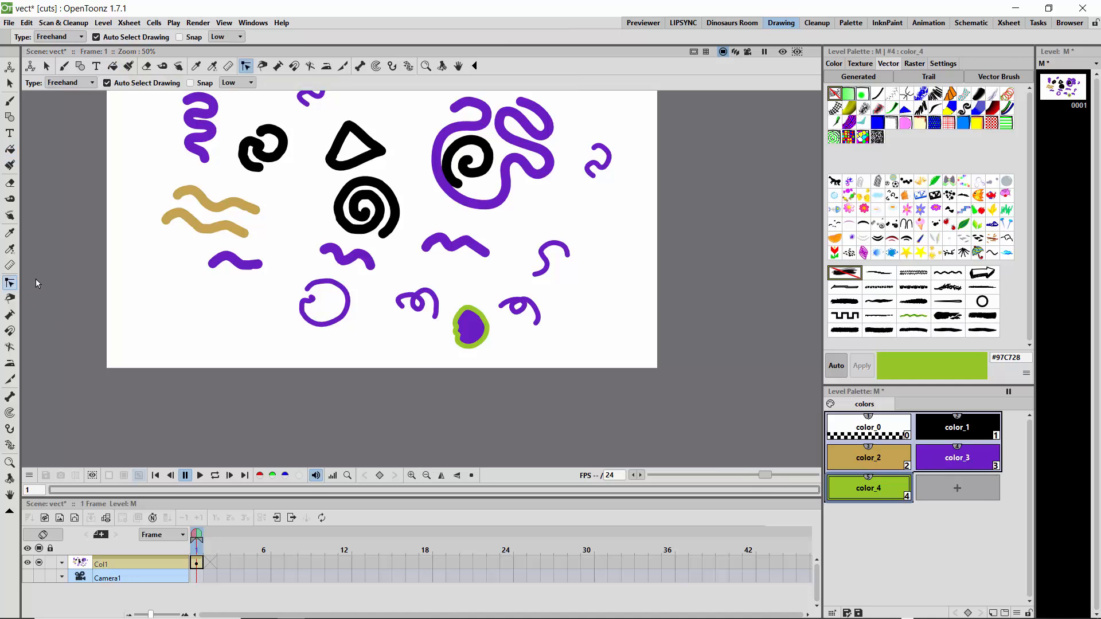
left_click(197, 226)
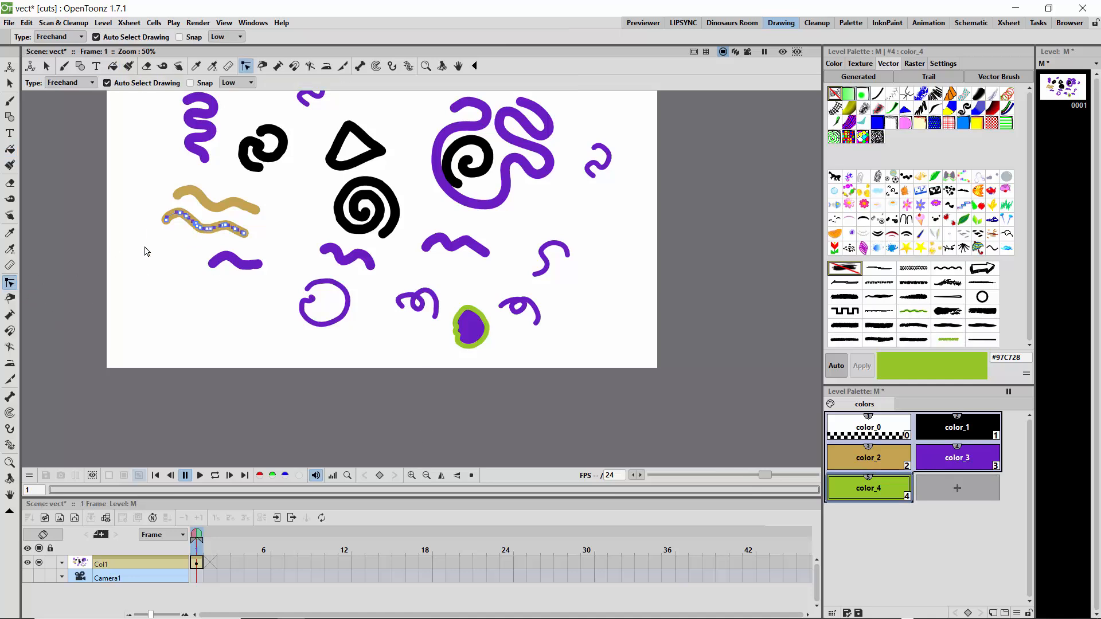
left_click(196, 194)
left_click(196, 198)
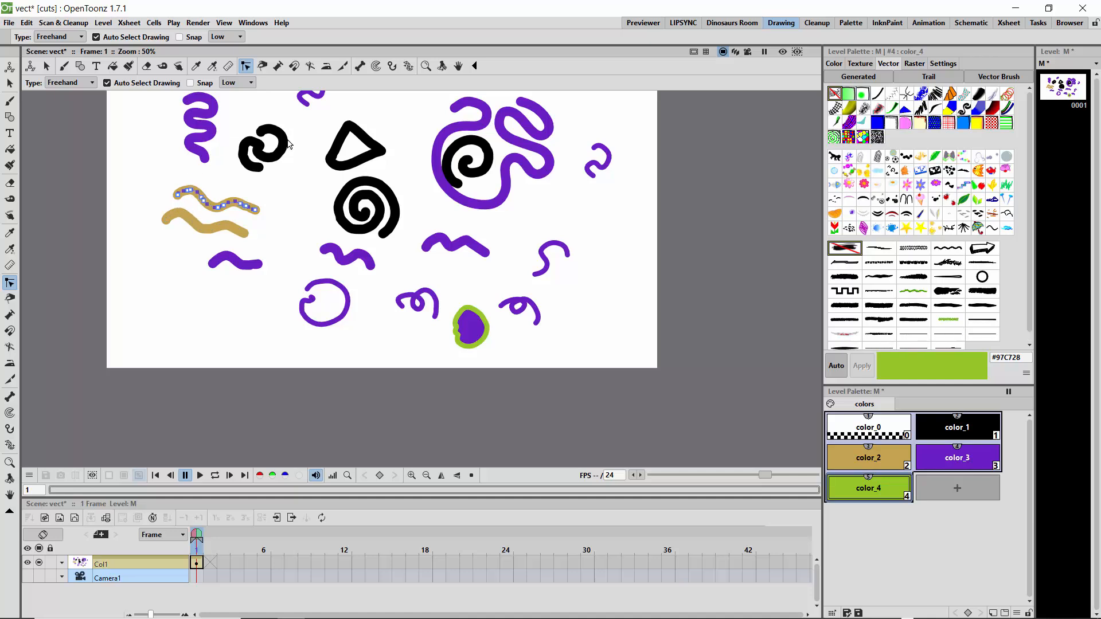
left_click(340, 141)
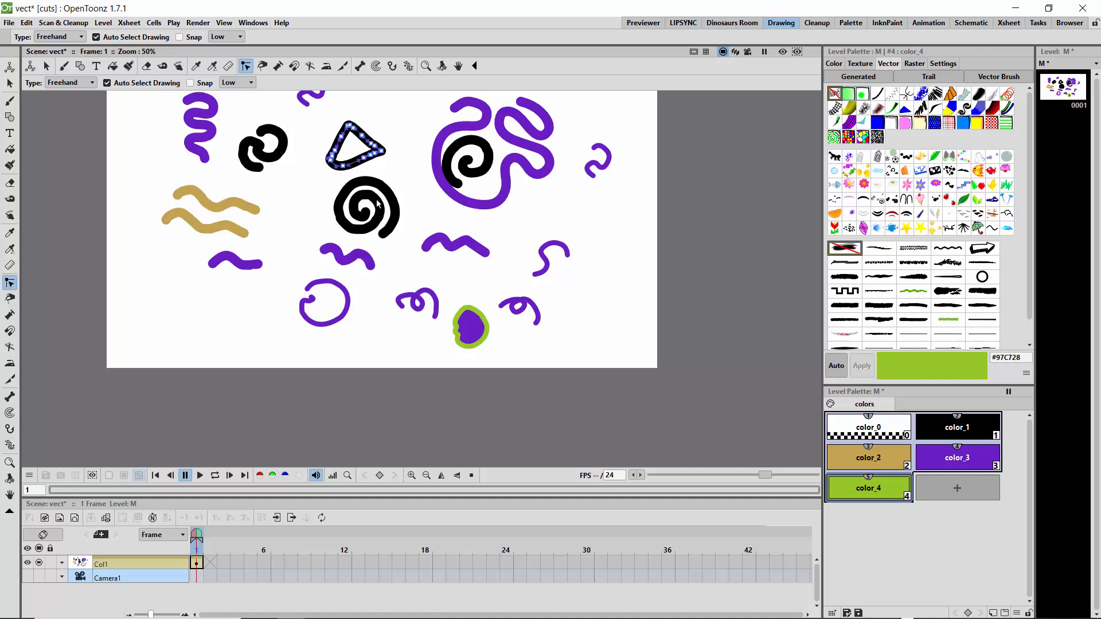
Reshape the purple zigzag stroke above the small circle by moving control points at both ends and along its right half.
left_click(411, 475)
left_click(412, 475)
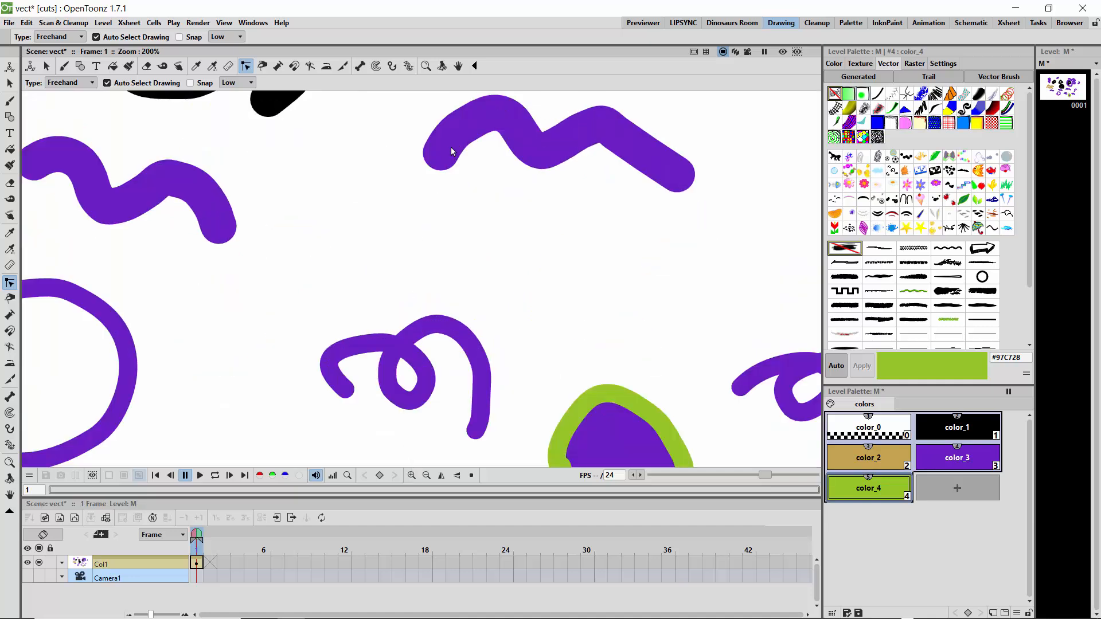
left_click(535, 152)
mouse_move(442, 160)
left_mouse_down()
mouse_move(369, 203)
mouse_move(434, 228)
mouse_move(407, 198)
left_mouse_up()
mouse_move(459, 129)
left_mouse_down()
mouse_move(431, 165)
mouse_move(425, 139)
left_mouse_up()
mouse_move(515, 123)
left_mouse_down()
mouse_move(511, 135)
mouse_move(541, 163)
mouse_move(587, 131)
mouse_move(616, 129)
left_mouse_up()
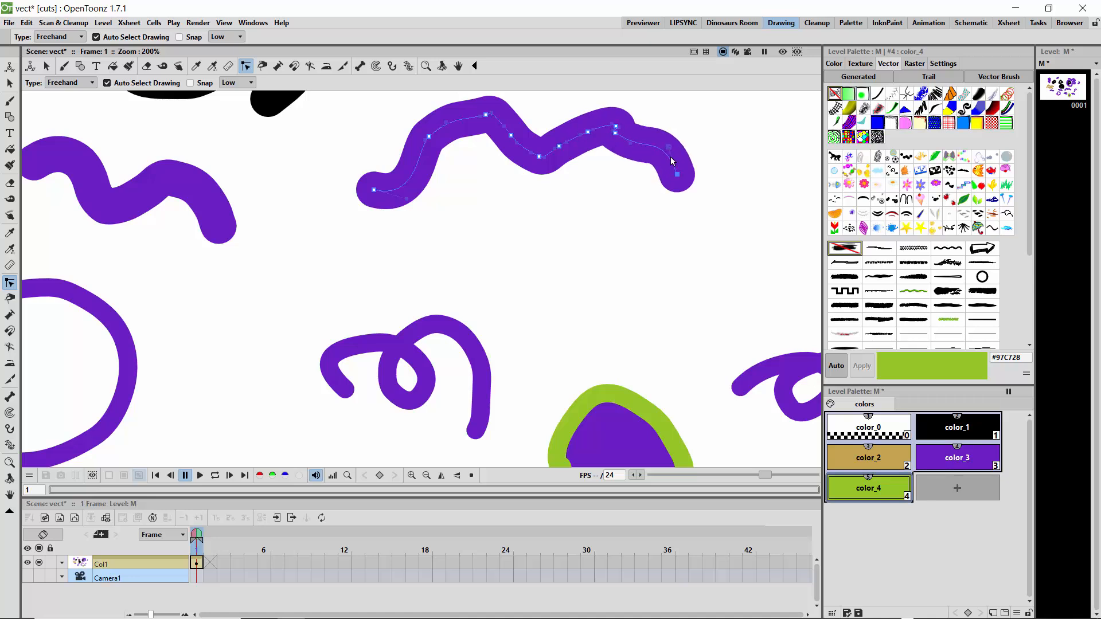
mouse_move(677, 174)
left_mouse_down()
mouse_move(668, 235)
mouse_move(696, 233)
left_mouse_up()
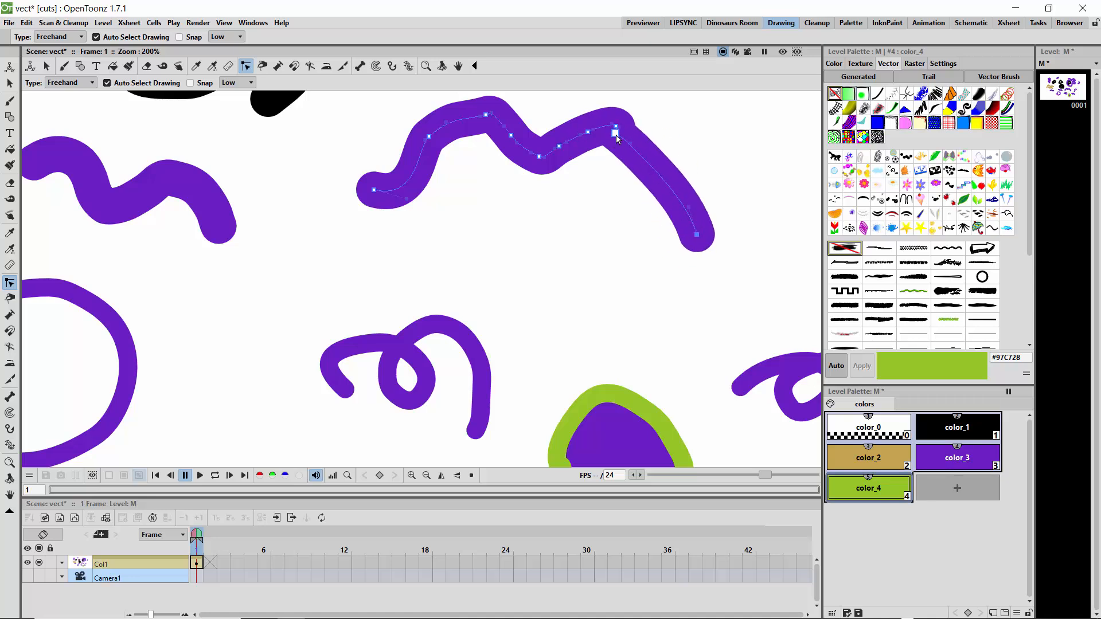
left_click_drag(617, 139, 642, 148)
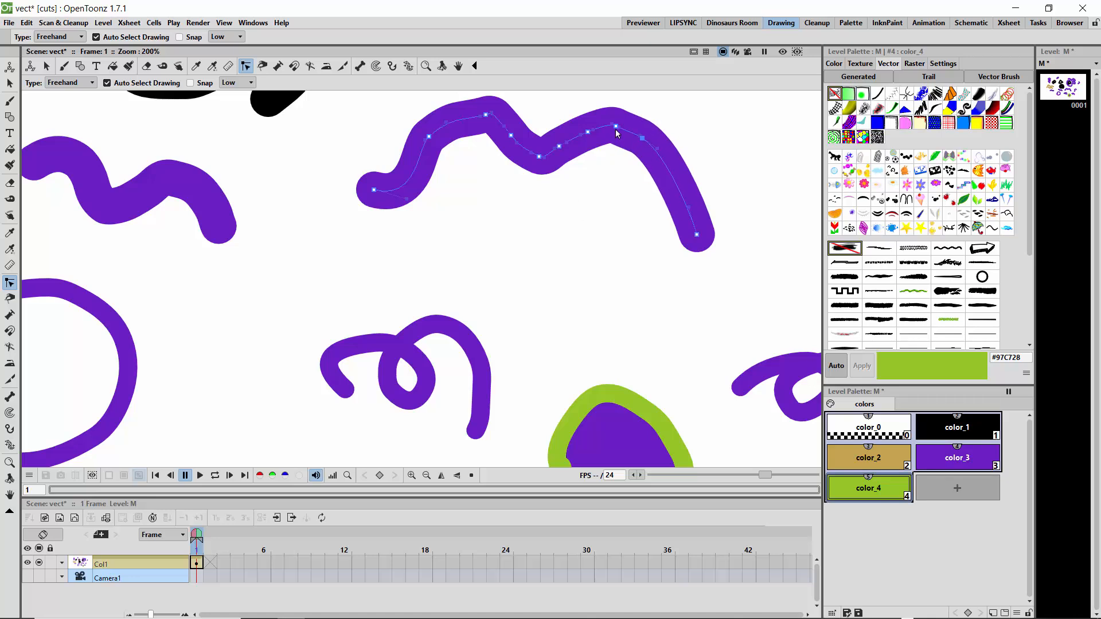
Delete three control points from the right half of the reshaped purple stroke, lowering the last one slightly before removing it.
left_click_drag(616, 130, 616, 131)
key("Delete")
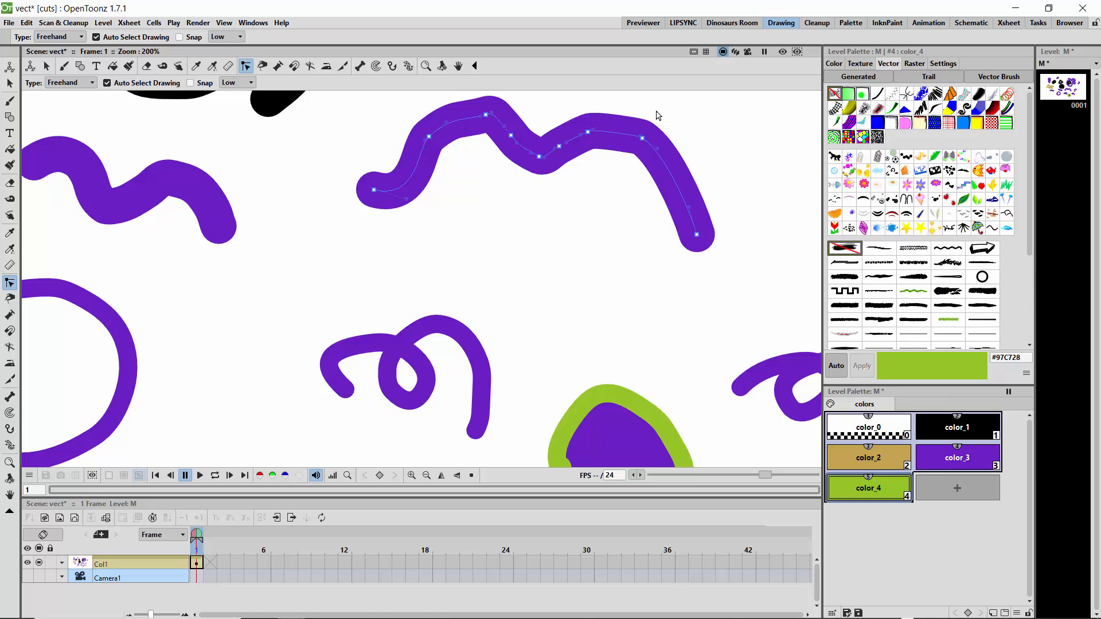
left_click(588, 133)
key("Delete")
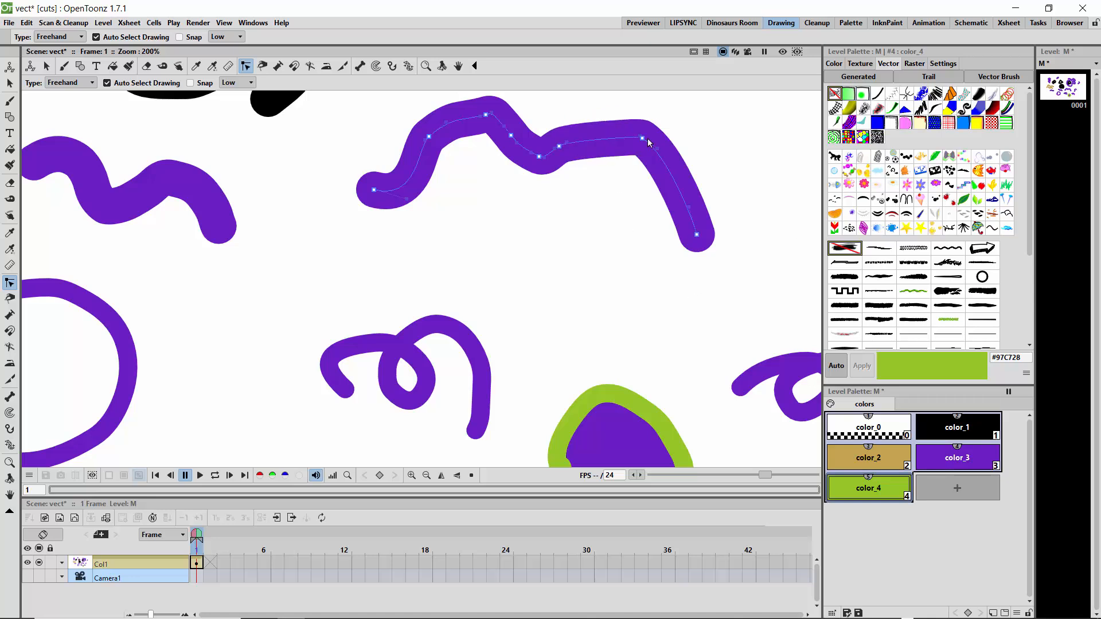
left_click_drag(647, 139, 648, 158)
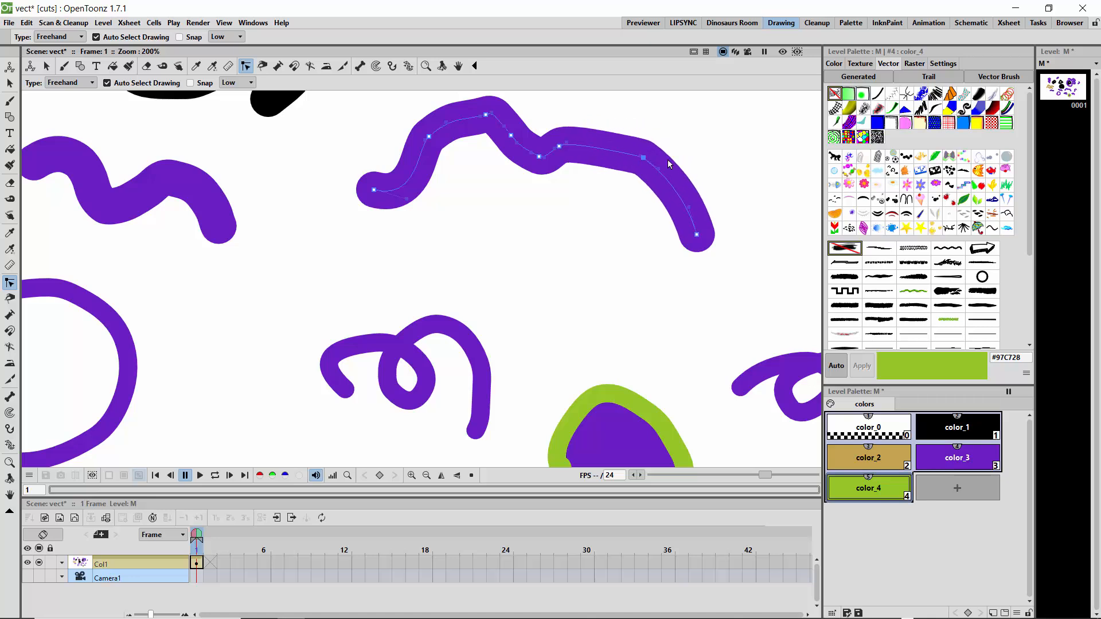
key("Delete")
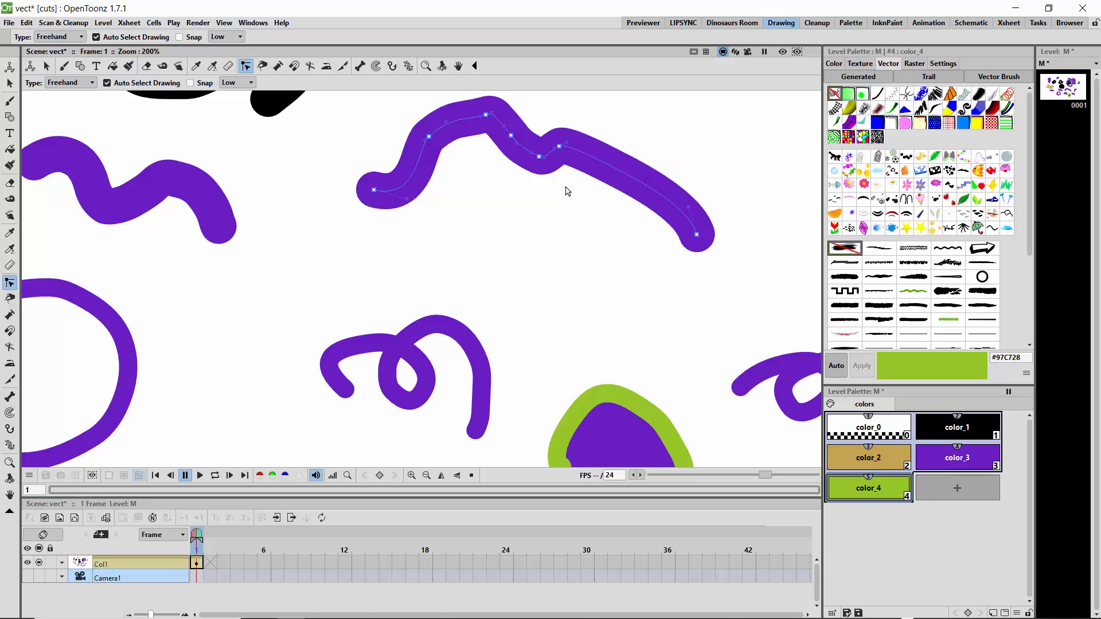
Add a control point to the stroke's right section and raise it to form a rounded arch.
left_click(624, 174, "ctrl")
mouse_move(625, 173)
left_mouse_down()
mouse_move(652, 128)
mouse_move(655, 141)
mouse_move(601, 110)
mouse_move(631, 127)
left_mouse_up()
left_click_drag(687, 157, 689, 159)
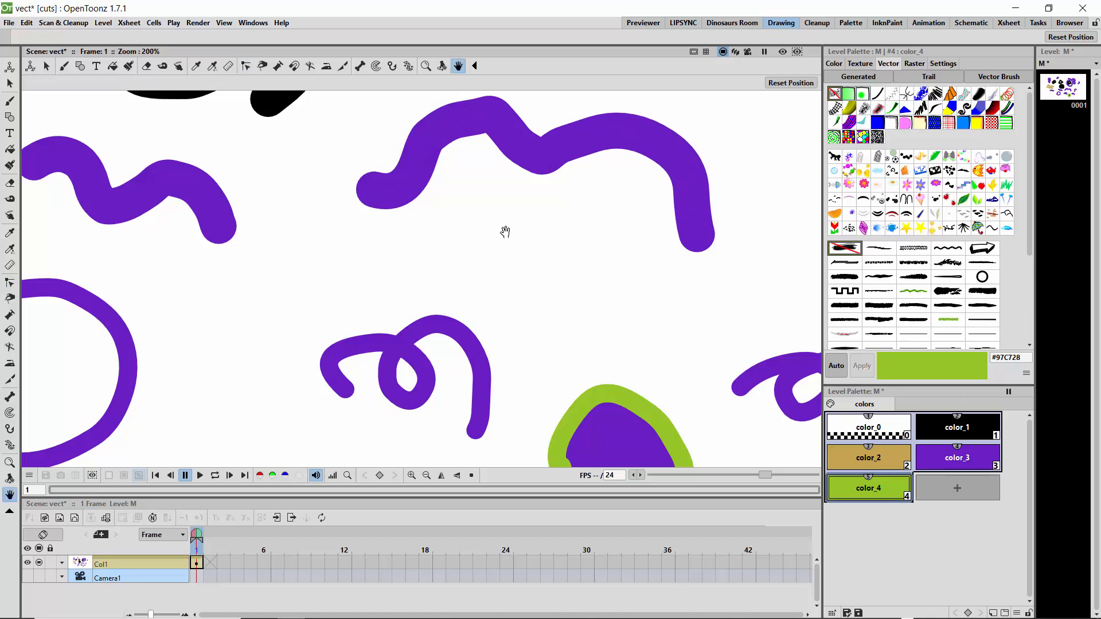
Smooth the sharp peak and dip of the reshaped purple stroke with the Iron tool.
left_click_drag(504, 233, 528, 349)
left_click(528, 250)
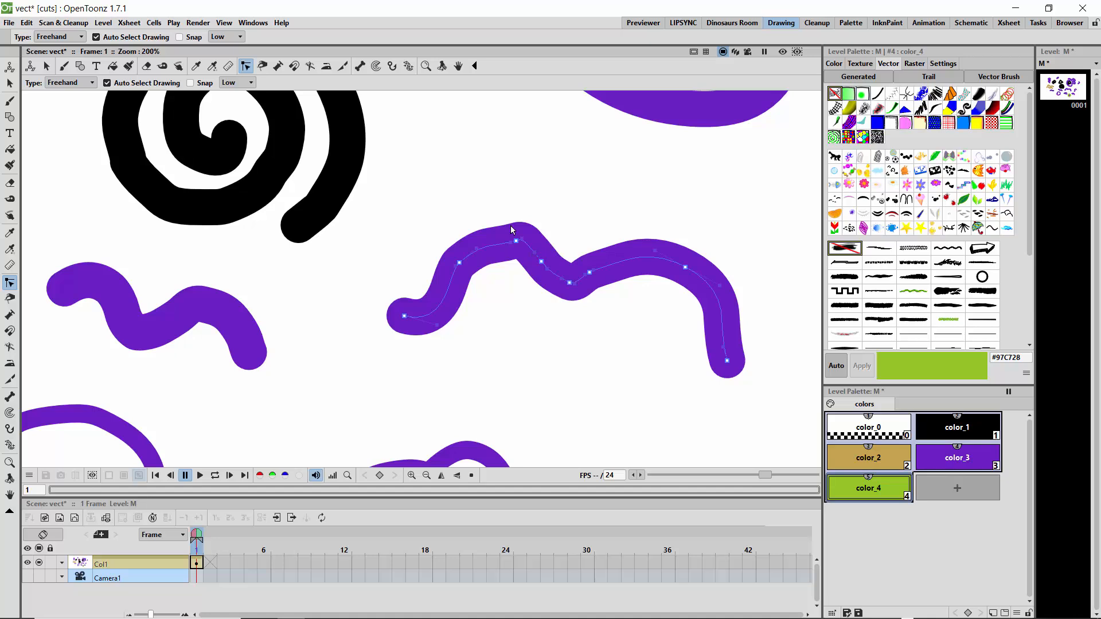
left_click(10, 363)
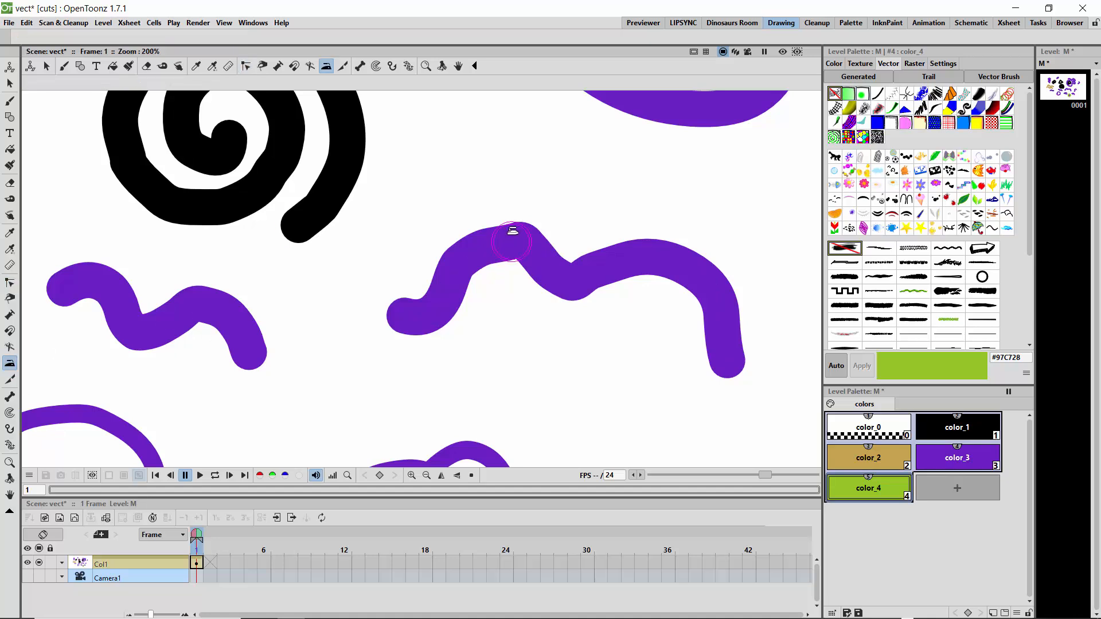
mouse_move(548, 231)
left_mouse_down()
mouse_move(462, 248)
mouse_move(536, 241)
mouse_move(573, 253)
mouse_move(491, 248)
mouse_move(585, 273)
mouse_move(430, 278)
mouse_move(447, 260)
mouse_move(409, 305)
mouse_move(501, 234)
mouse_move(585, 278)
mouse_move(523, 228)
mouse_move(557, 272)
mouse_move(499, 248)
mouse_move(565, 250)
mouse_move(597, 270)
left_mouse_up()
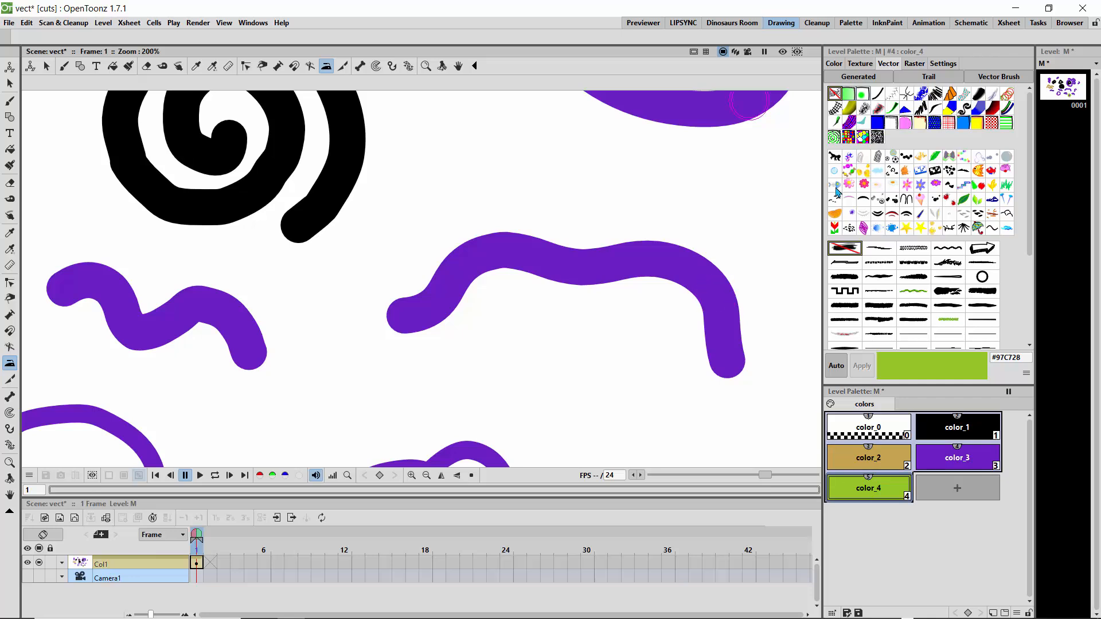
Change color_4 to the sports-ball vector style and draw a brush stroke above the smoothed purple line.
left_click(892, 158)
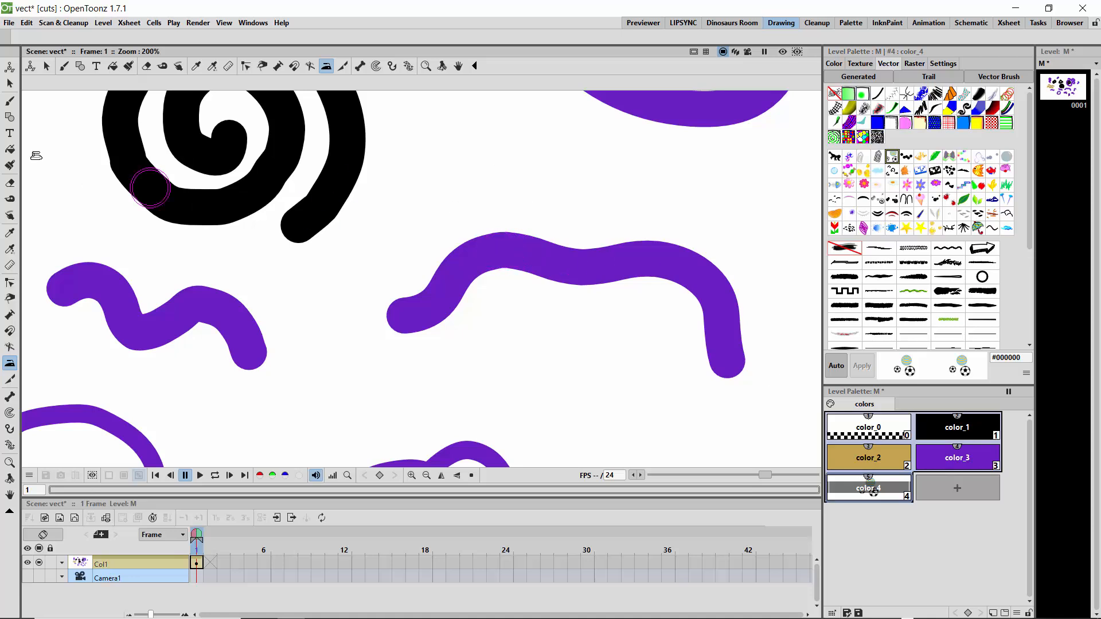
left_click(10, 101)
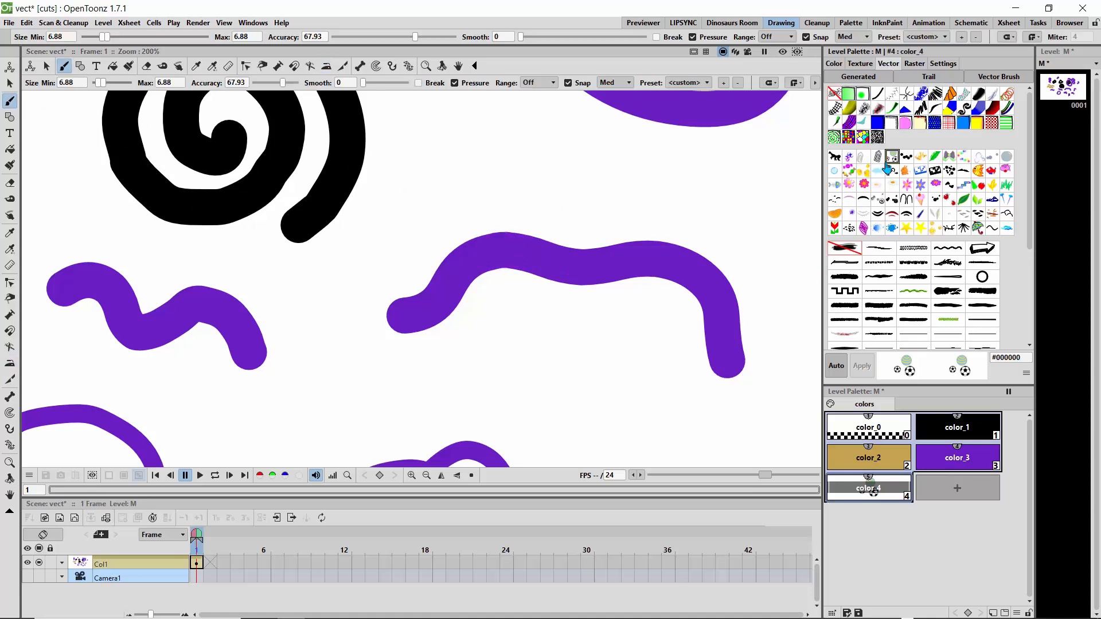
left_click_drag(452, 141, 542, 171)
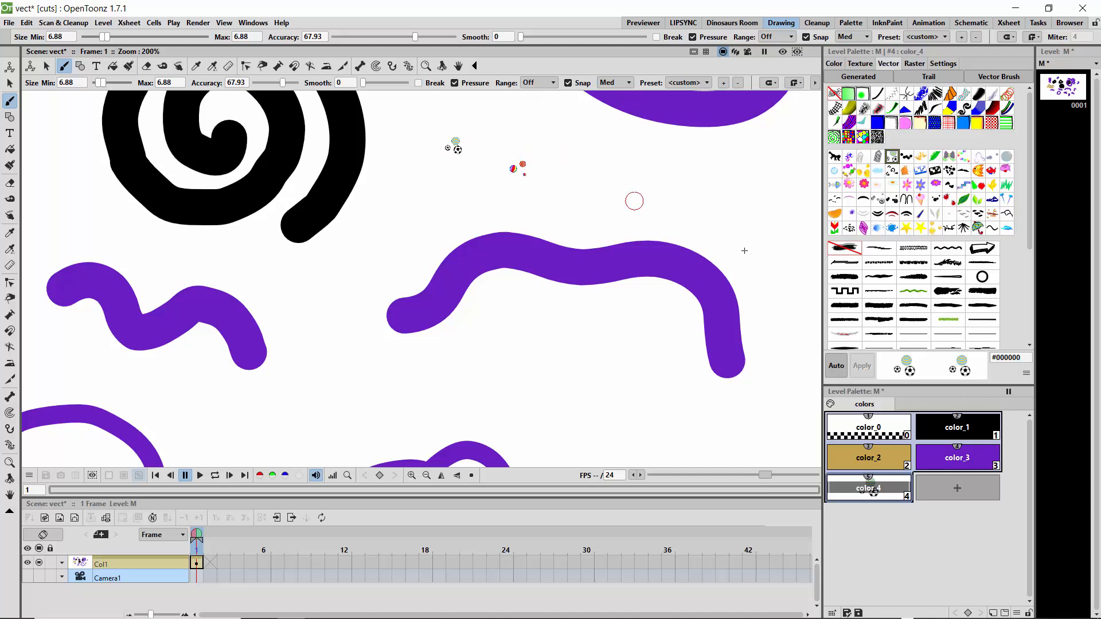
Draw another sports-ball brush stroke below the smoothed purple line.
mouse_move(463, 359)
left_mouse_down()
mouse_move(590, 374)
mouse_move(530, 366)
mouse_move(519, 401)
left_mouse_up()
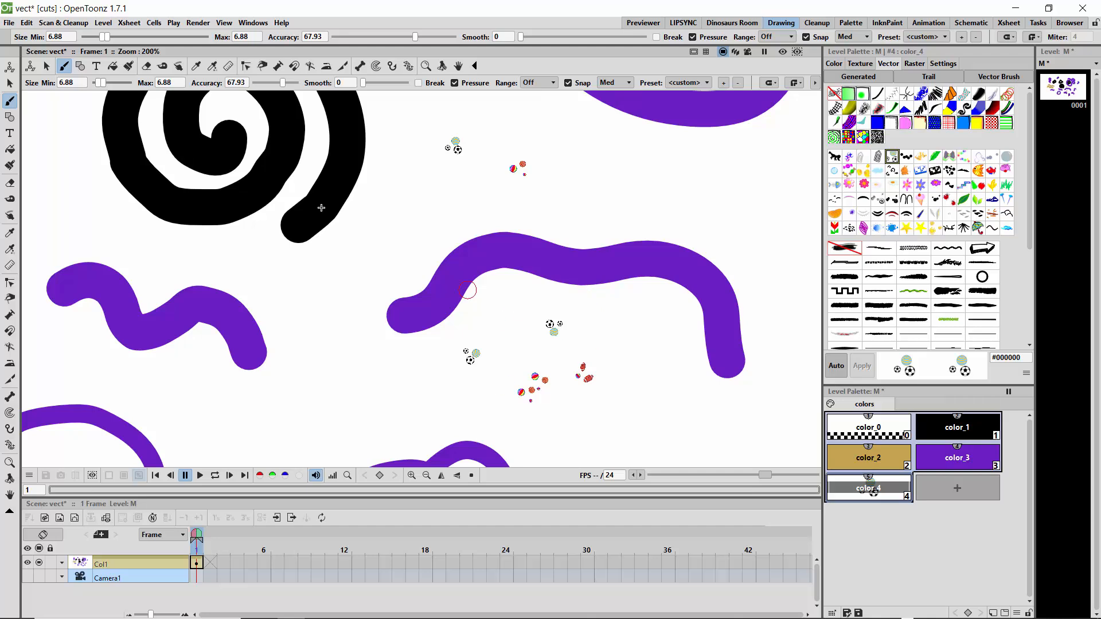
Try a sports-ball stroke at brush size 1000 and undo it.
left_click_drag(109, 84, 133, 84)
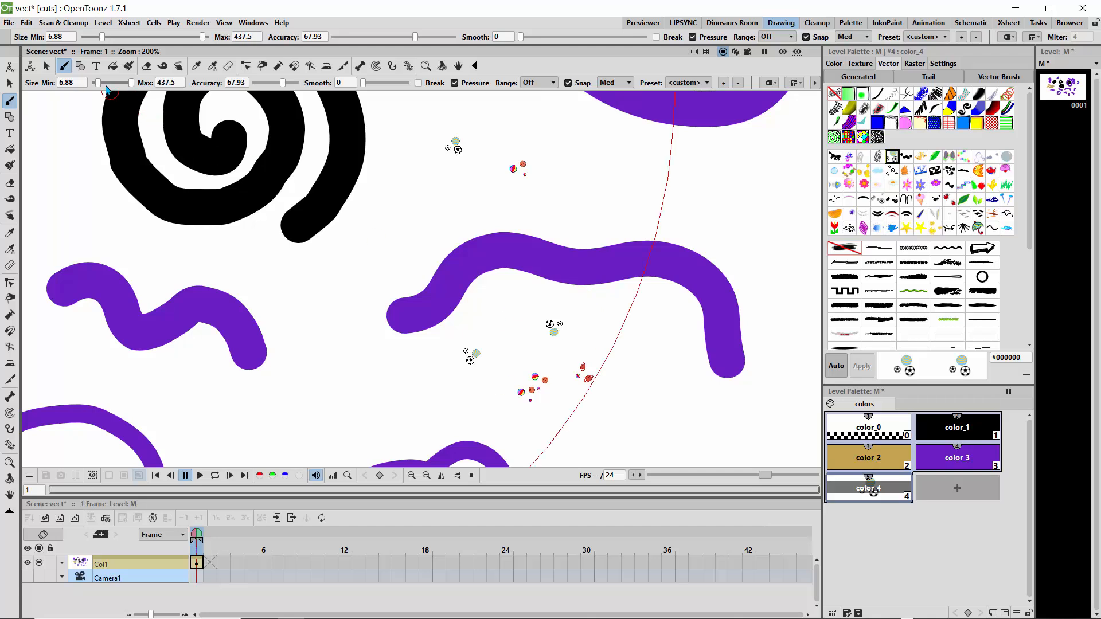
left_click_drag(317, 297, 373, 312)
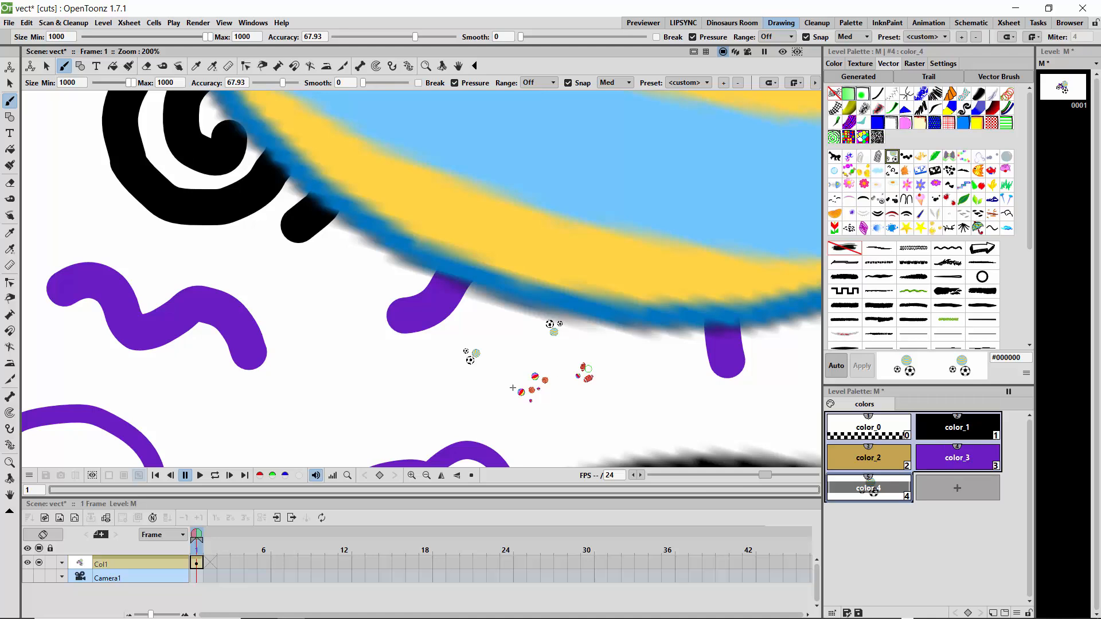
left_click(471, 475)
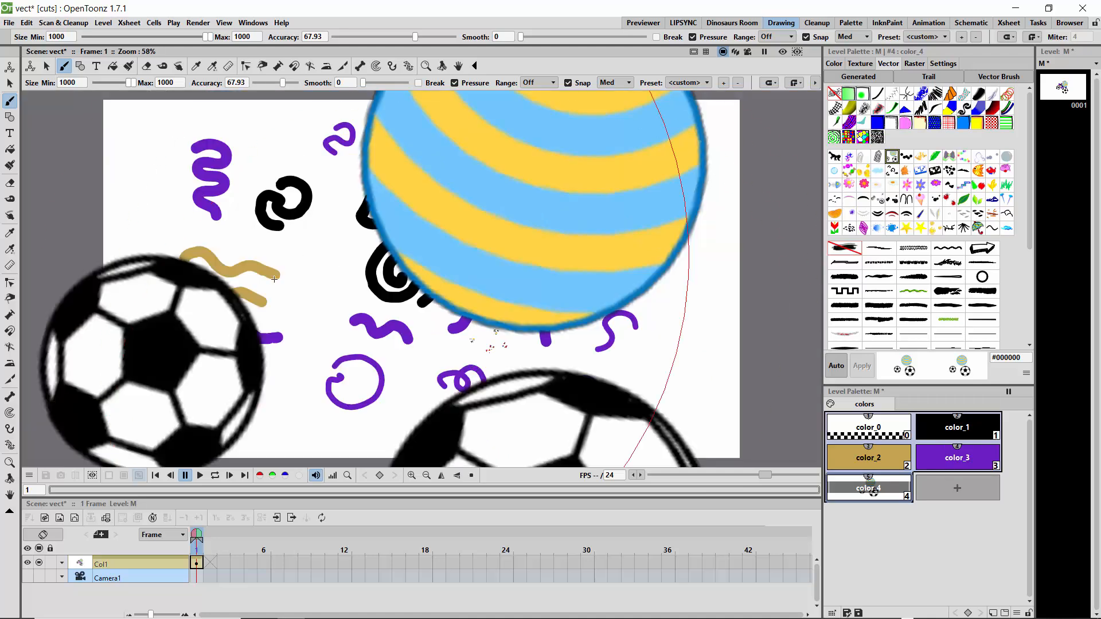
key("ctrl+z")
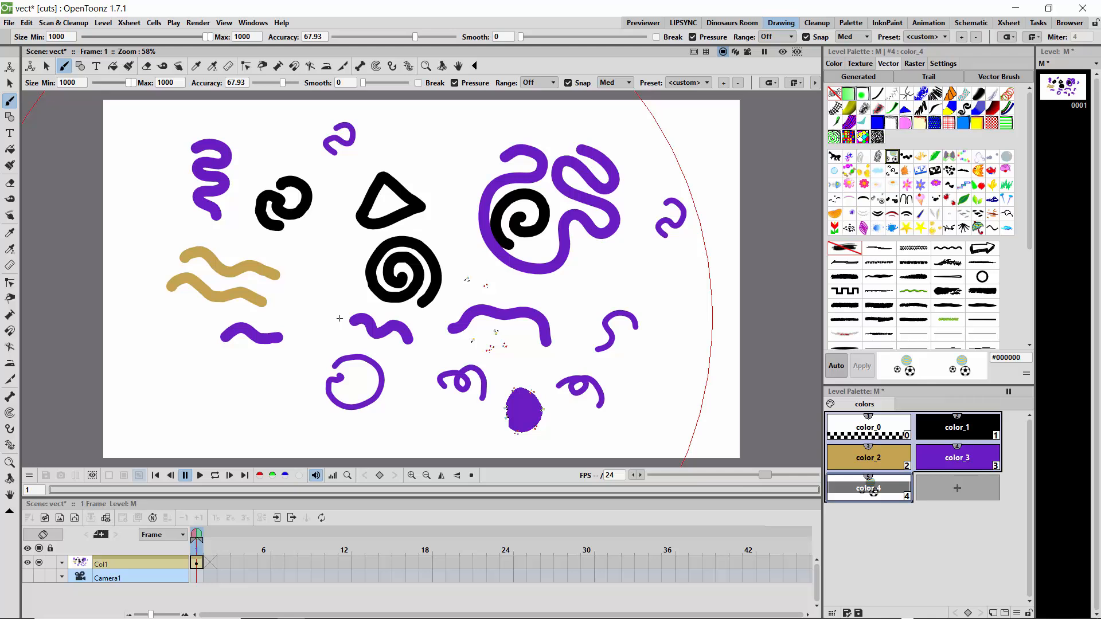
Set the brush size to 25 and draw two sports-ball strokes around the gold wavy lines.
left_click_drag(127, 87, 114, 87)
left_click_drag(150, 207, 219, 234)
mouse_move(168, 338)
left_mouse_down()
mouse_move(236, 351)
mouse_move(271, 270)
left_mouse_up()
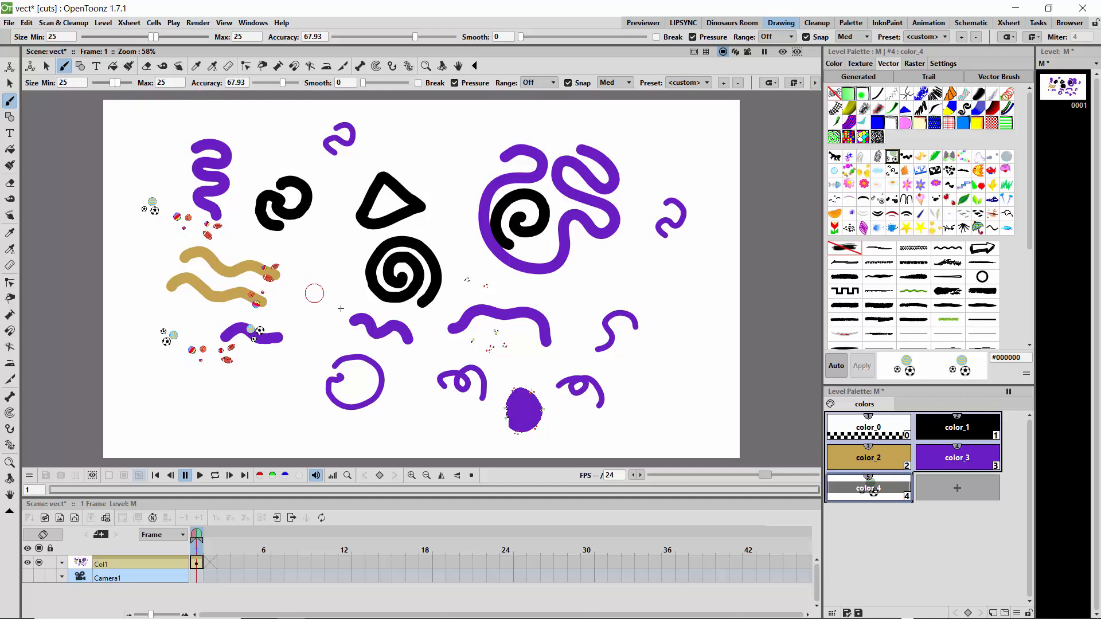
Change color_4 to the blue bubble vector style and draw a short curve and a long looping stroke around the black shapes.
left_click(835, 174)
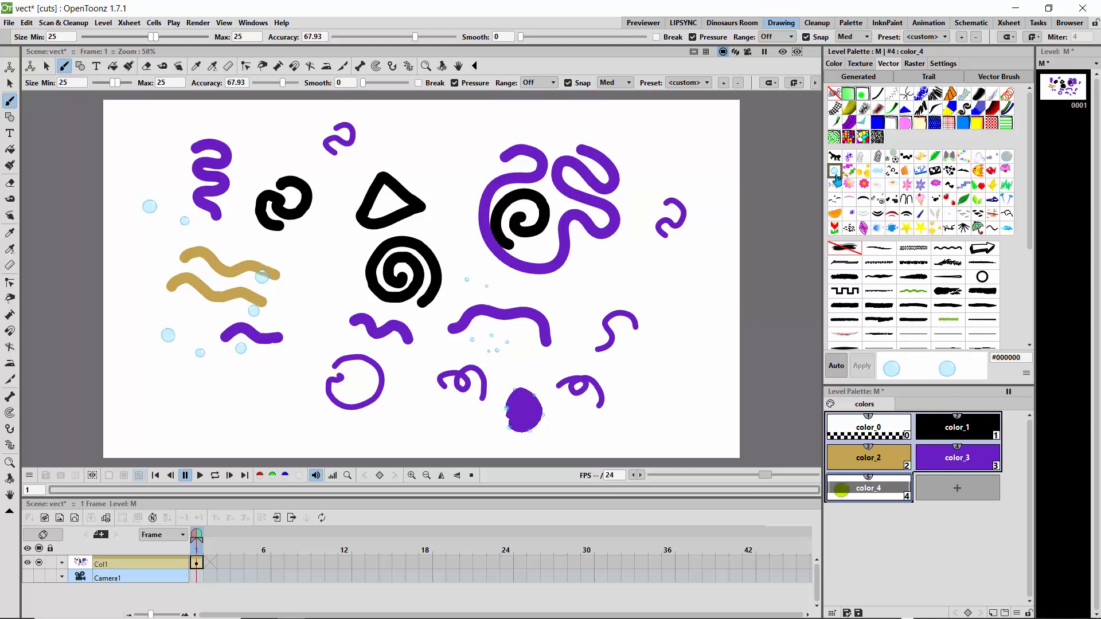
mouse_move(381, 155)
left_mouse_down()
mouse_move(455, 175)
mouse_move(465, 241)
left_mouse_up()
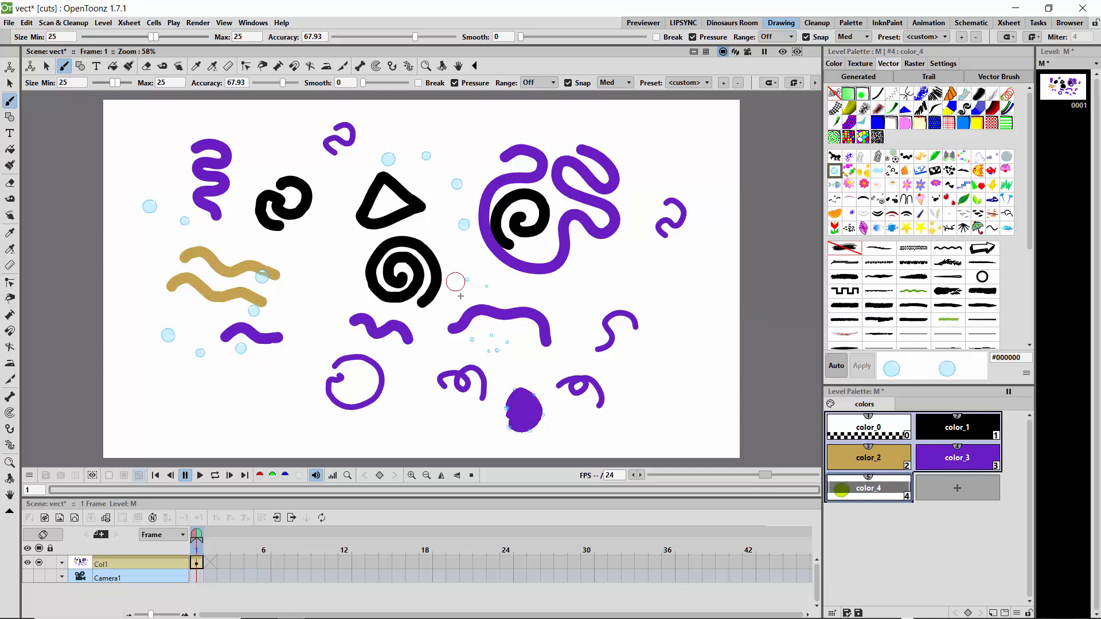
mouse_move(370, 198)
left_mouse_down()
mouse_move(343, 168)
mouse_move(250, 243)
mouse_move(399, 257)
mouse_move(316, 299)
mouse_move(544, 312)
left_mouse_up()
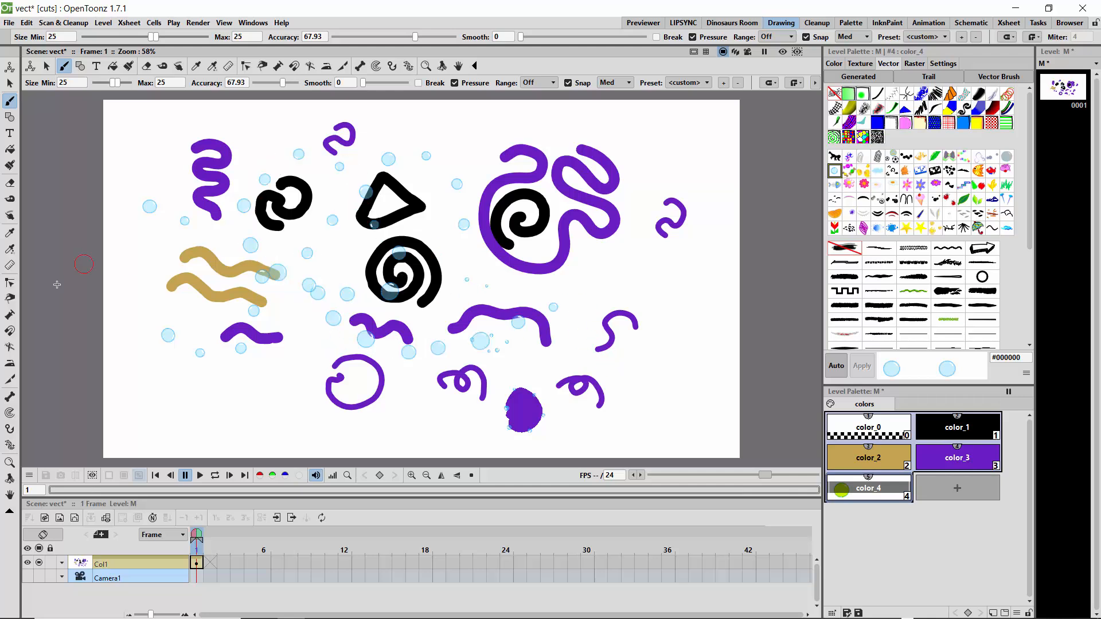
Reshape the long bubble stroke by moving its end control point beside the black triangle and adjusting a point near its opposite end.
left_click(10, 282)
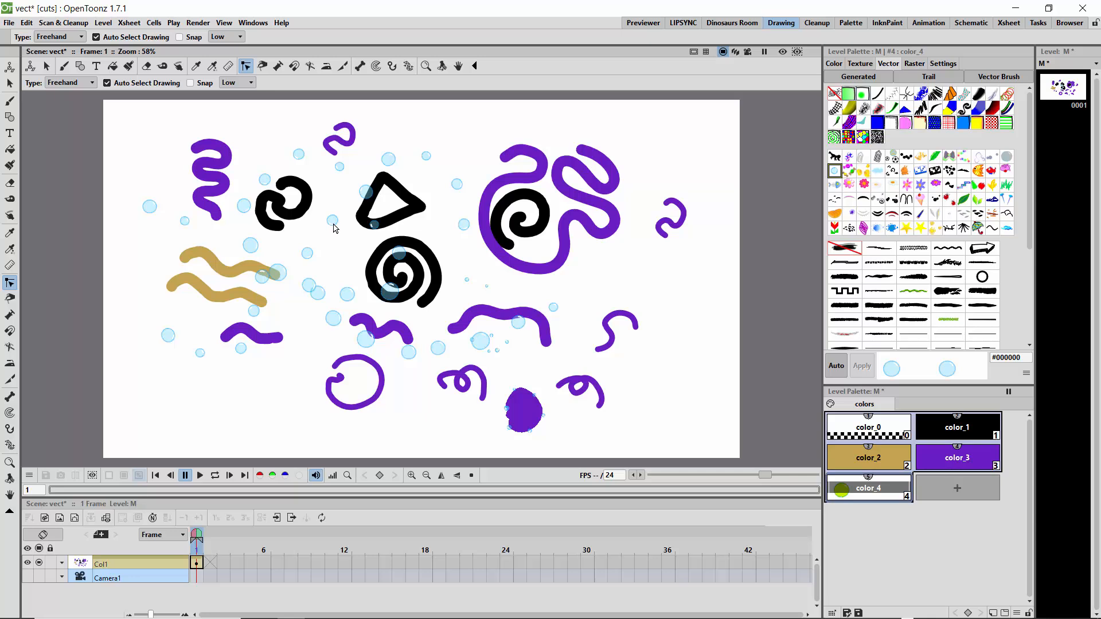
left_click(361, 215)
mouse_move(353, 222)
left_mouse_down()
mouse_move(339, 202)
mouse_move(390, 165)
mouse_move(435, 175)
mouse_move(414, 178)
left_mouse_up()
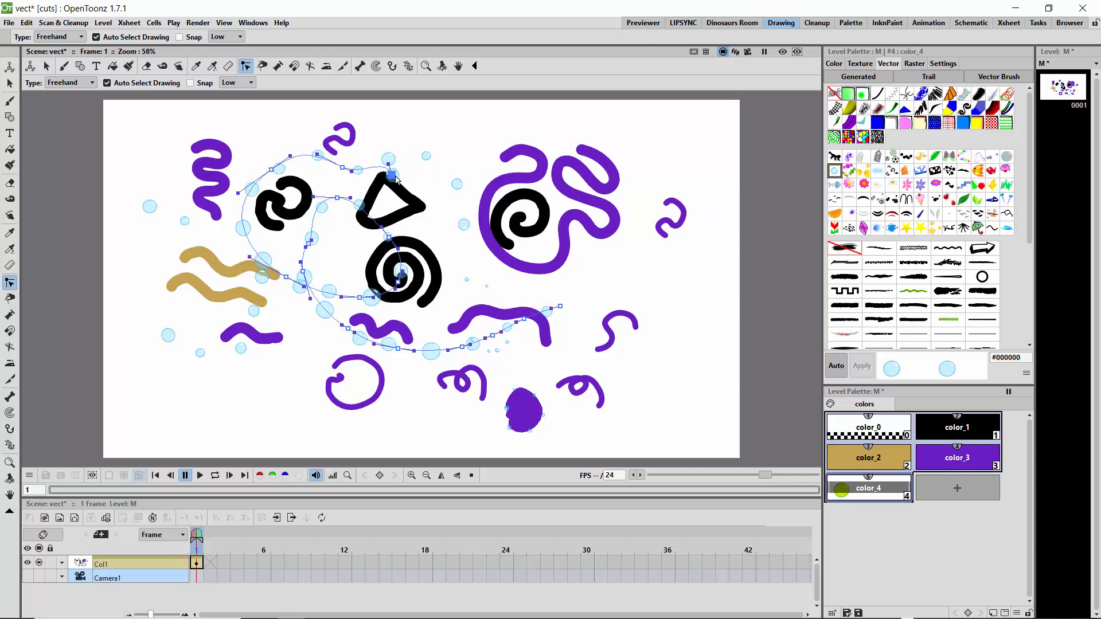
left_click_drag(552, 312, 524, 332)
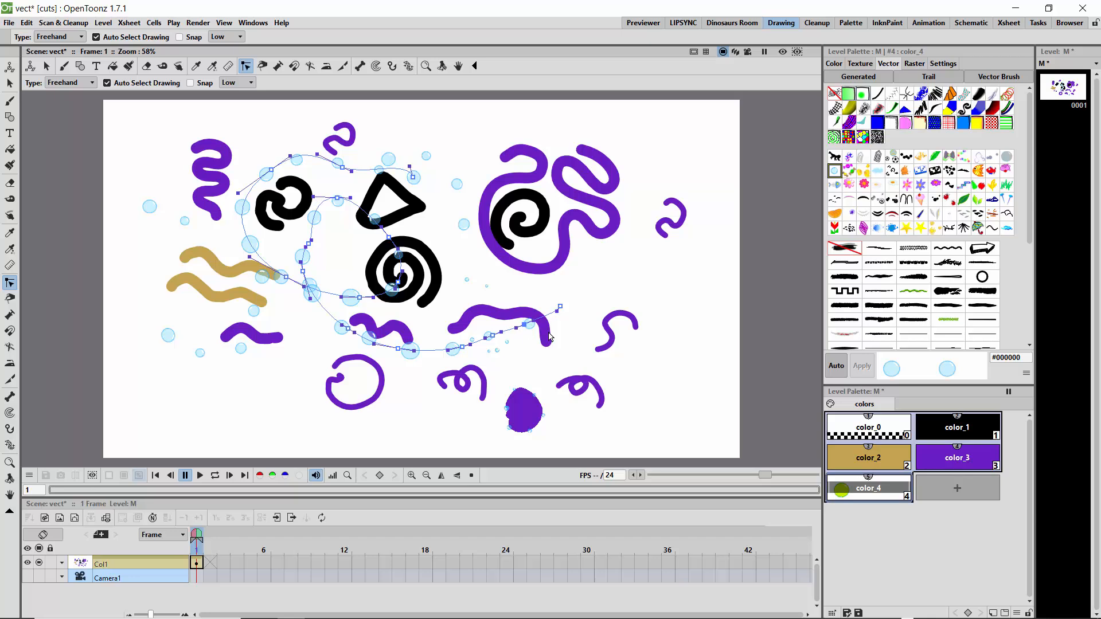
Set the eraser size to 17.15 and erase two gaps in the S-shaped purple stroke beside the smoothed purple line.
left_click(10, 183)
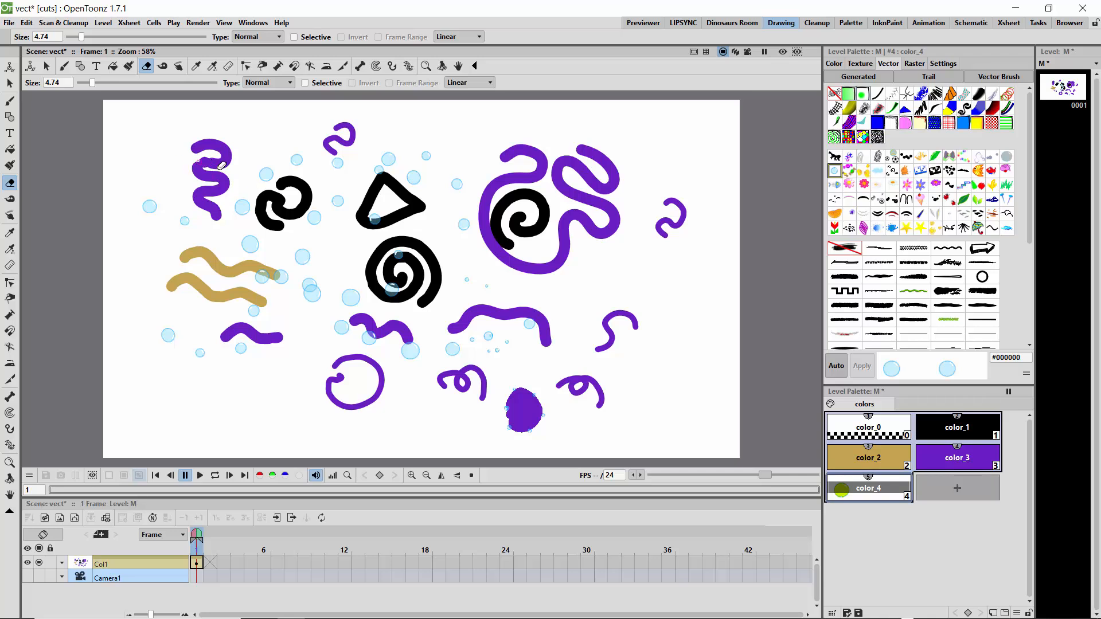
left_click_drag(218, 169, 196, 177)
left_click_drag(92, 86, 134, 83)
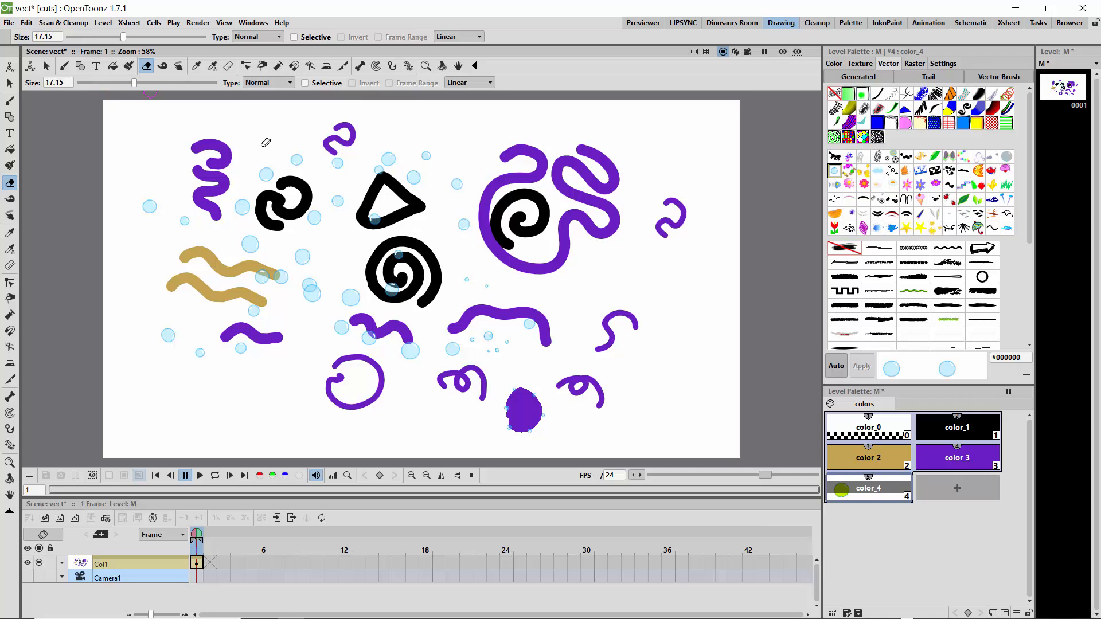
left_click(616, 312)
left_click(607, 338)
Move the three pieces of the cut purple stroke apart, up and to the left, and deselect them.
left_click(9, 83)
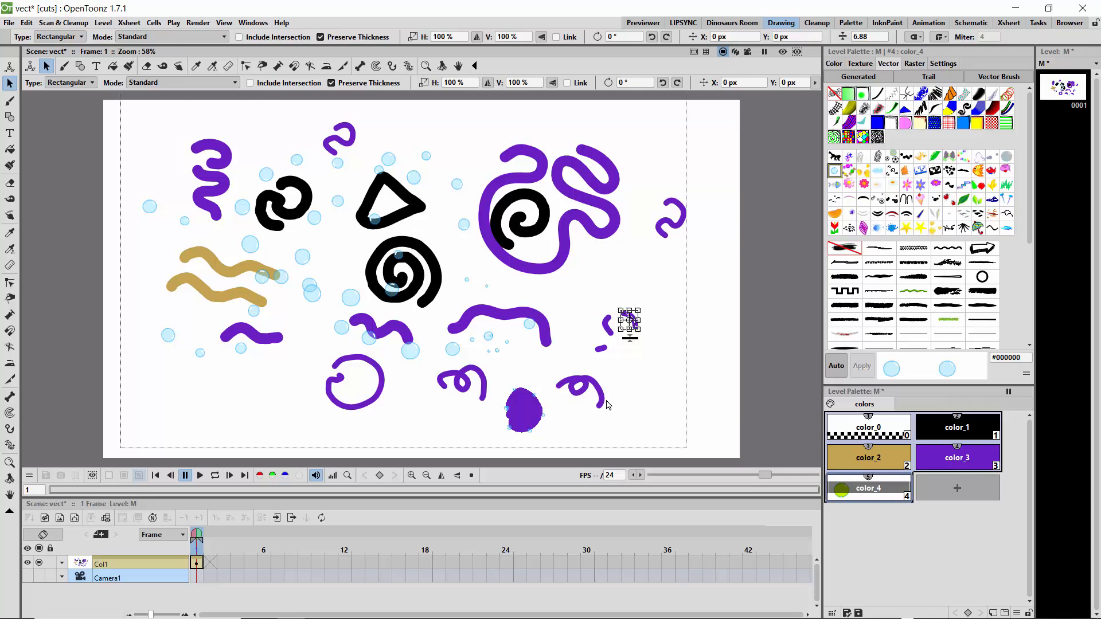
left_click(412, 475)
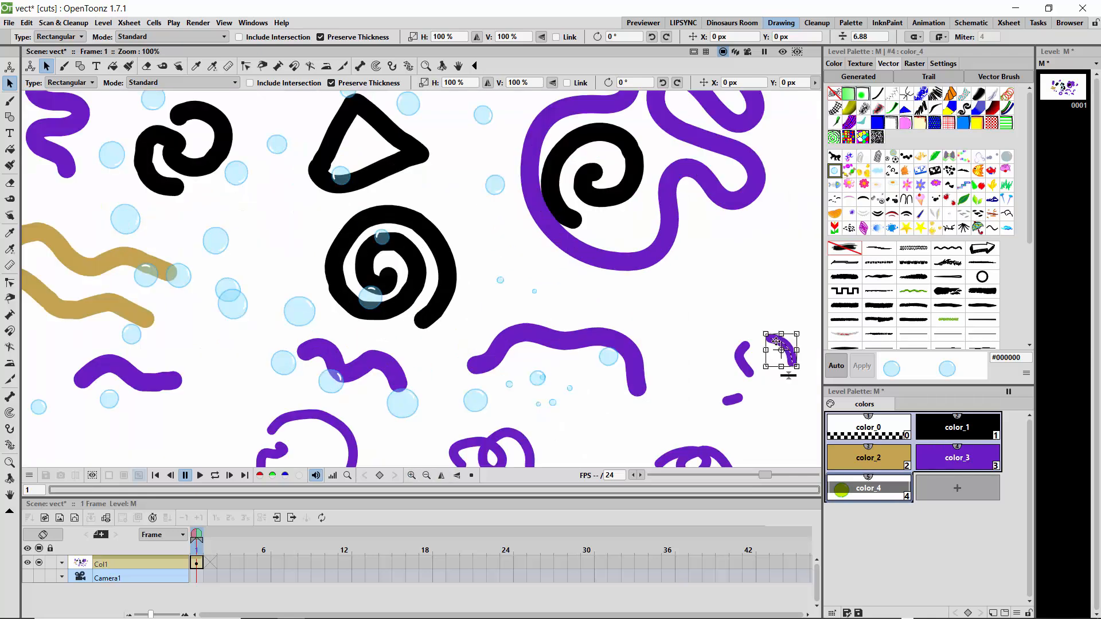
left_click_drag(776, 344, 751, 265)
left_click(742, 359)
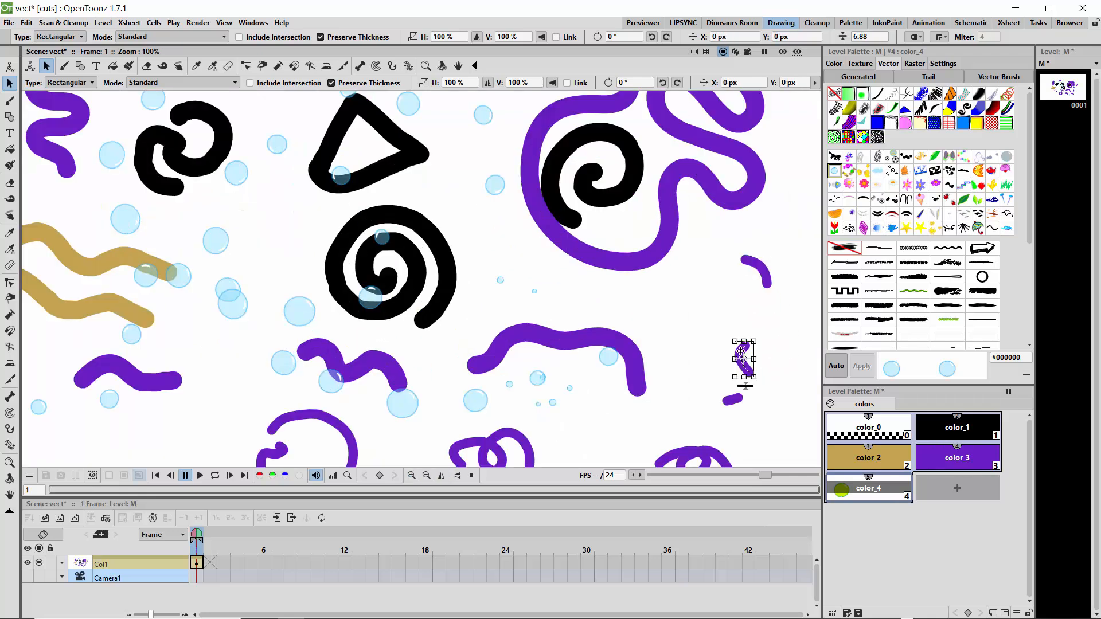
left_click_drag(741, 352, 692, 297)
left_click(733, 399)
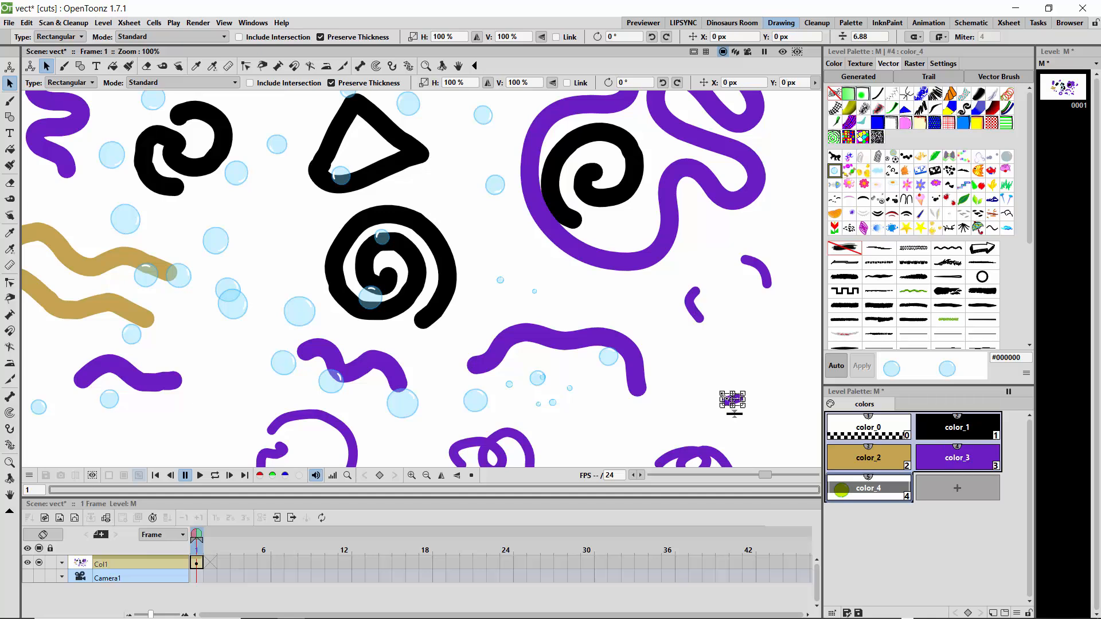
mouse_move(728, 399)
left_mouse_down()
mouse_move(677, 342)
mouse_move(688, 361)
left_mouse_up()
left_click(721, 384)
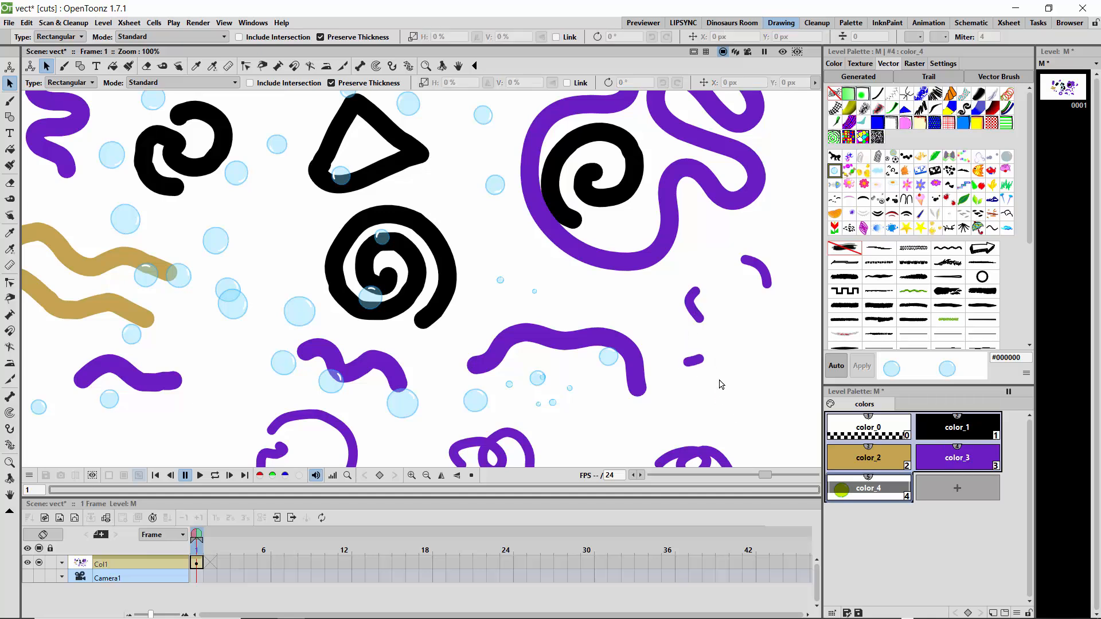
Activate the Brush tool with its Range option set to Off.
left_click(426, 475)
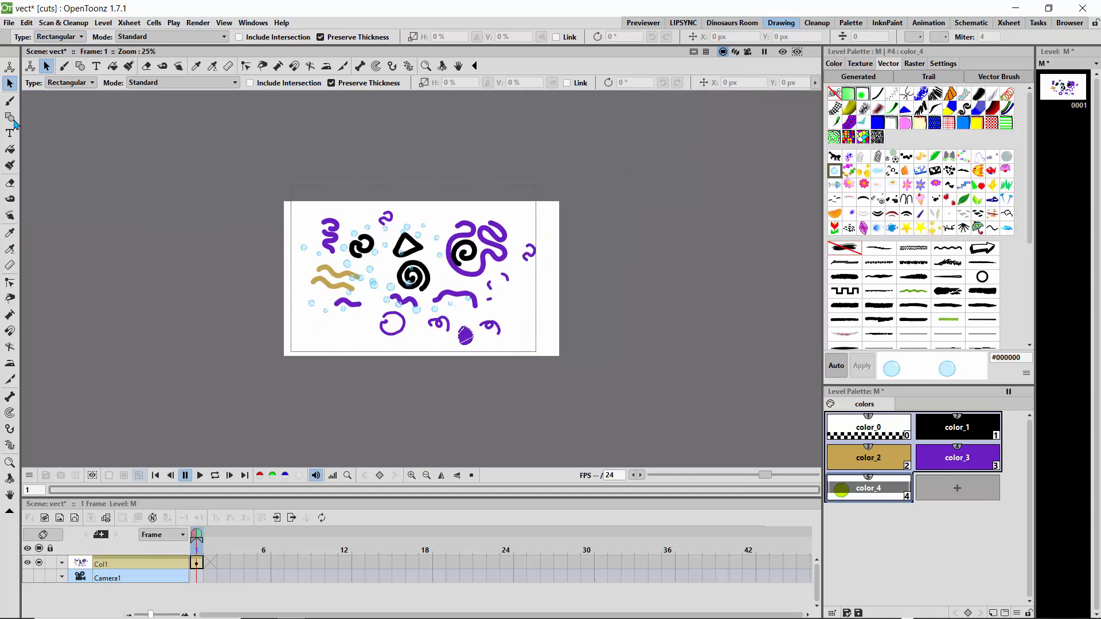
left_click(10, 101)
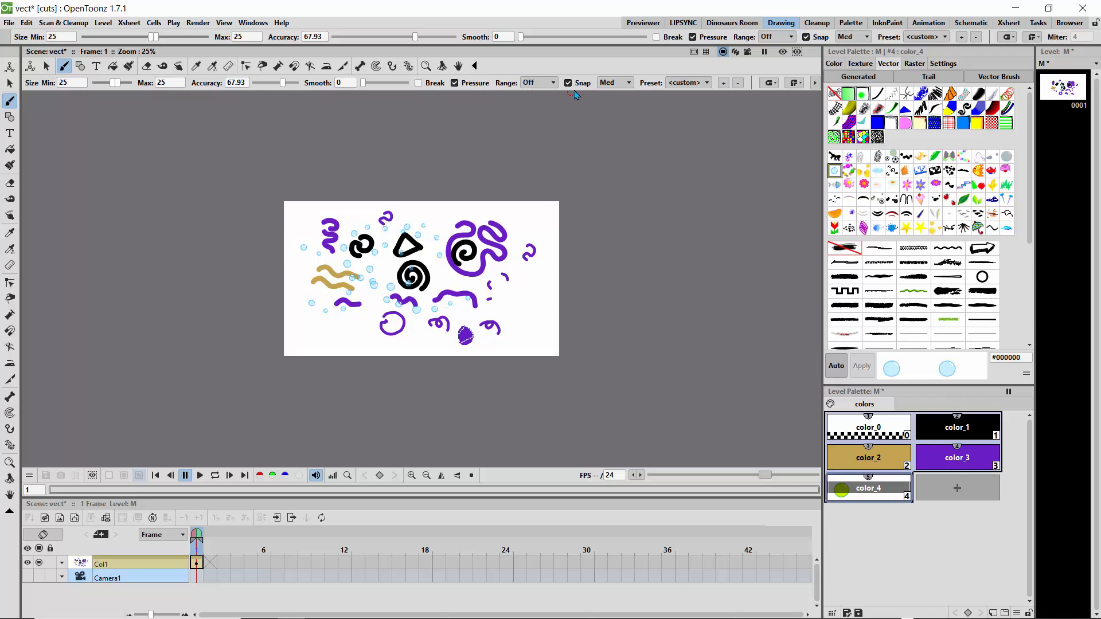
left_click(546, 84)
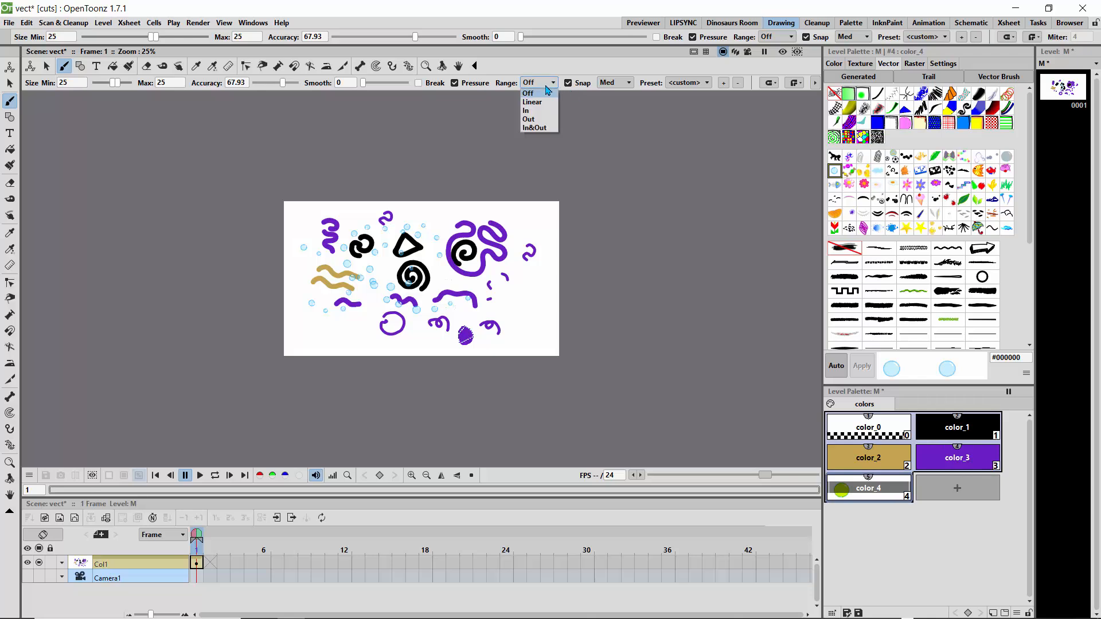
left_click(544, 92)
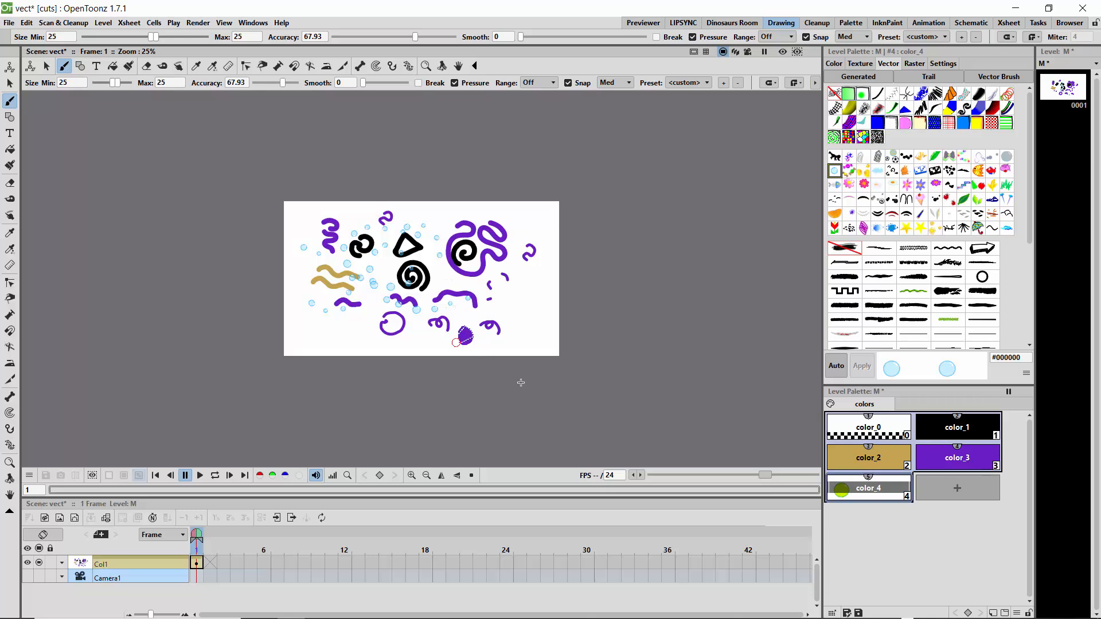
Set the brush size to 3.75 and draw a closed shape from two snapped color_1 strokes beside the large black spiral.
left_click(411, 475)
left_click(411, 475)
left_click(411, 475)
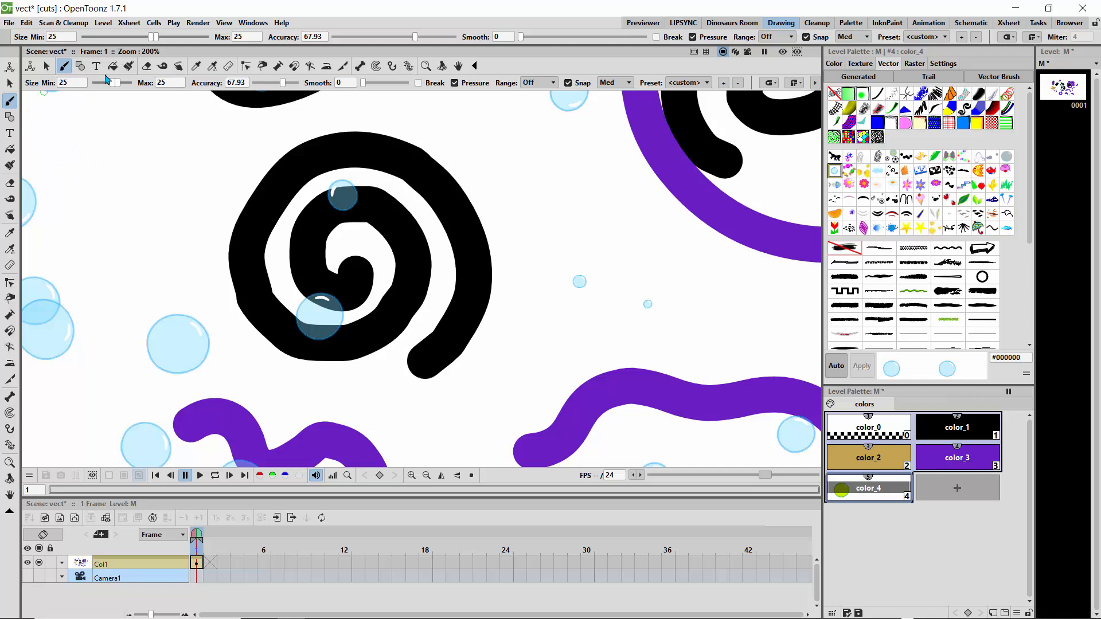
left_click_drag(114, 83, 96, 84)
left_click(925, 428)
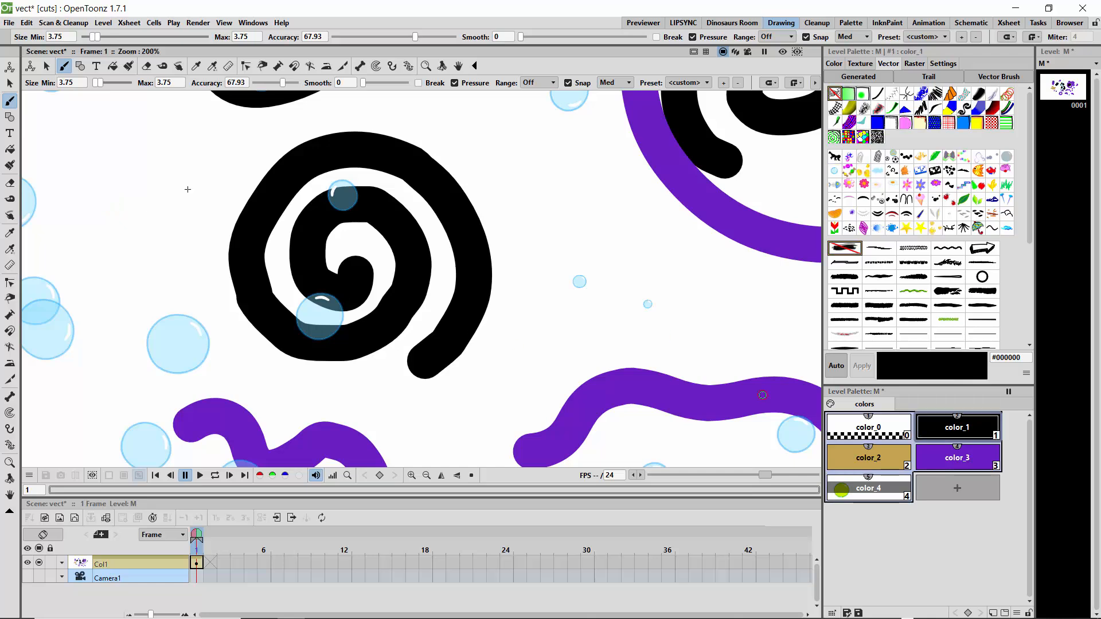
mouse_move(103, 123)
left_mouse_down()
mouse_move(111, 193)
mouse_move(183, 229)
left_mouse_up()
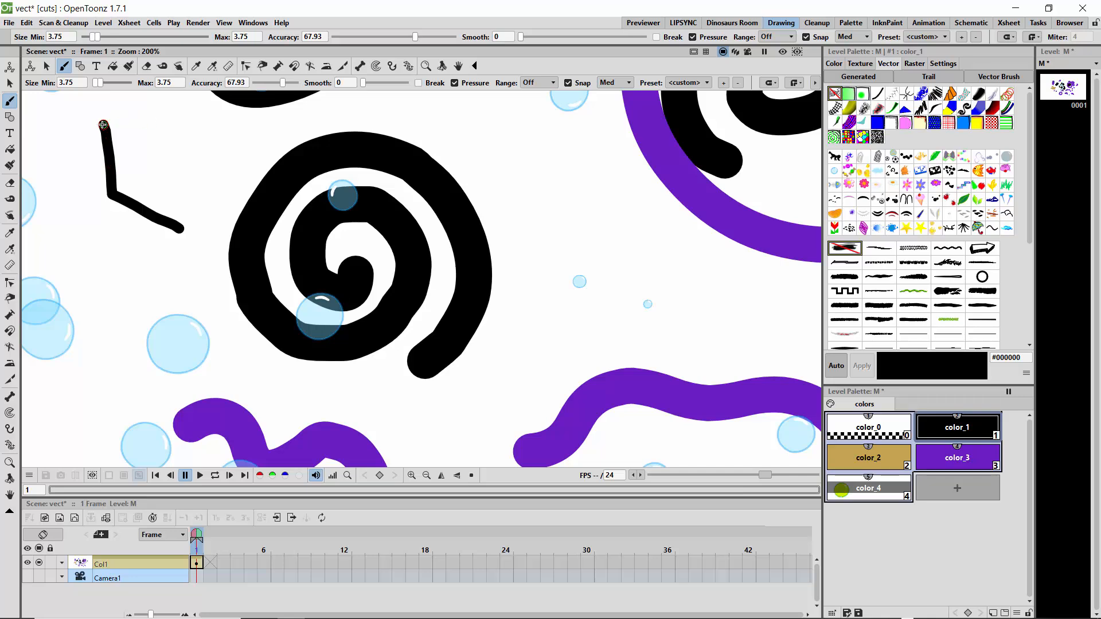
mouse_move(102, 125)
left_mouse_down()
mouse_move(179, 179)
mouse_move(180, 231)
left_mouse_up()
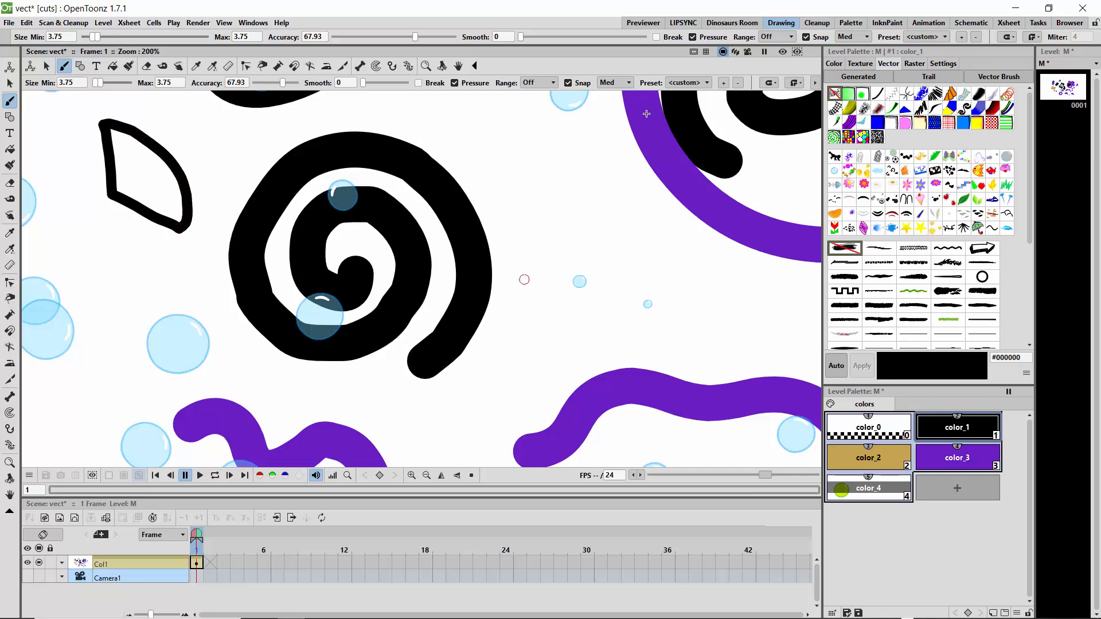
Set the brush snapping to High and draw a second closed shape from two strokes on the spiral's other side.
left_click(617, 83)
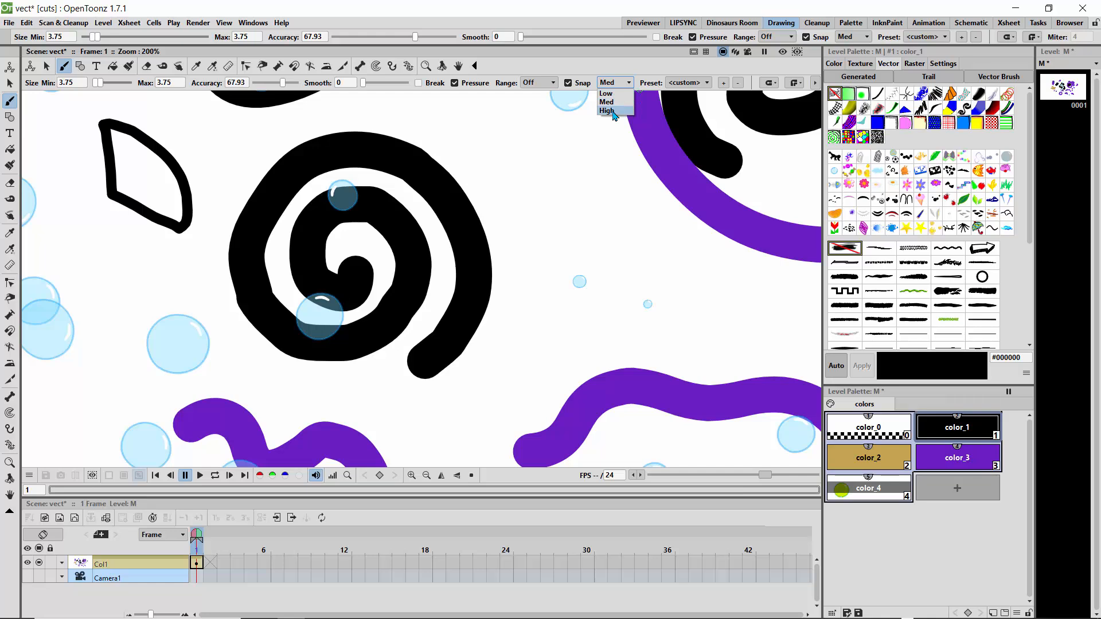
left_click(612, 112)
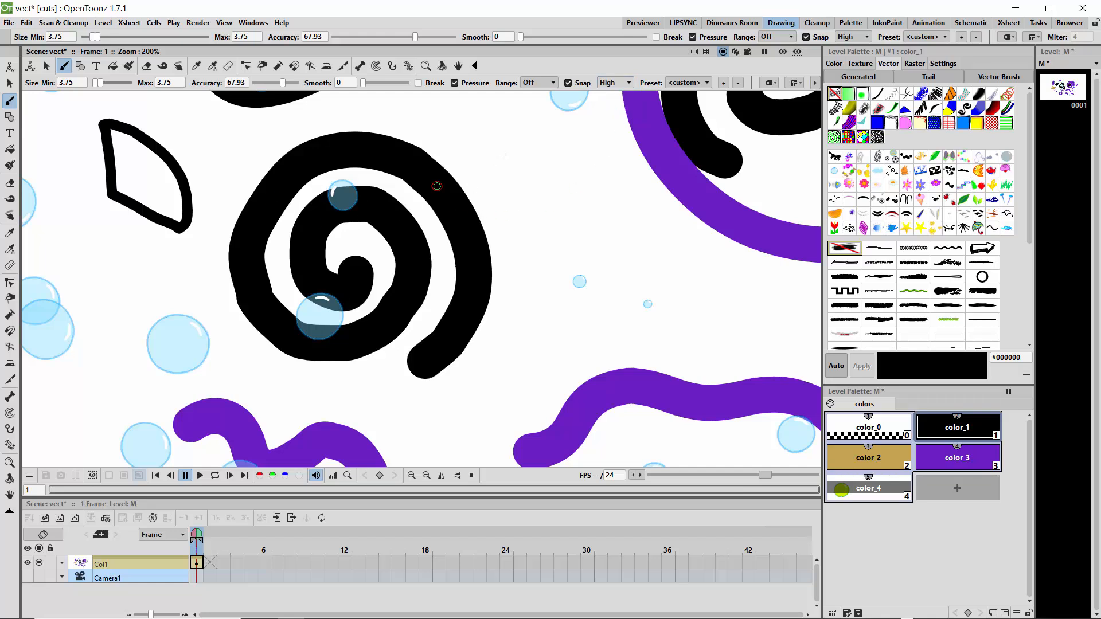
mouse_move(494, 166)
left_mouse_down()
mouse_move(549, 160)
mouse_move(570, 187)
mouse_move(559, 220)
left_mouse_up()
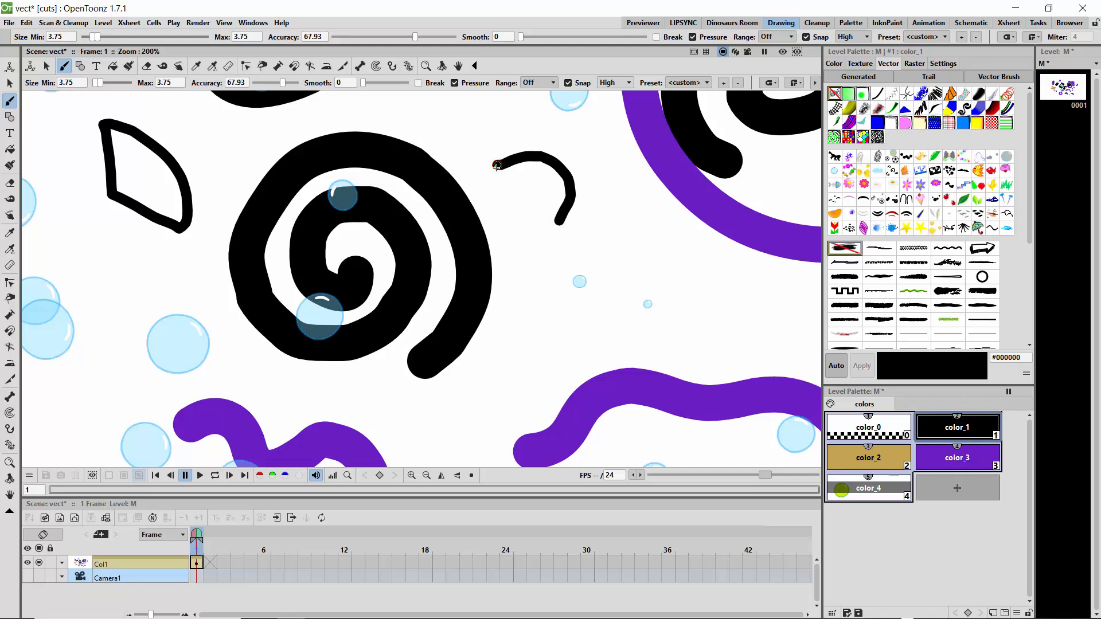
left_click_drag(497, 166, 559, 220)
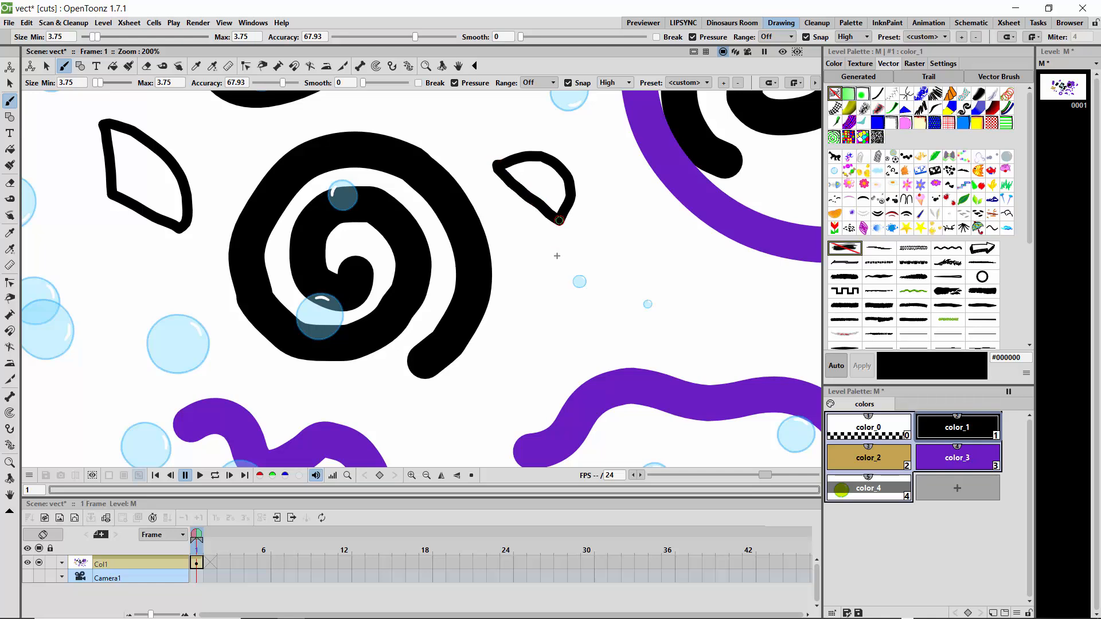